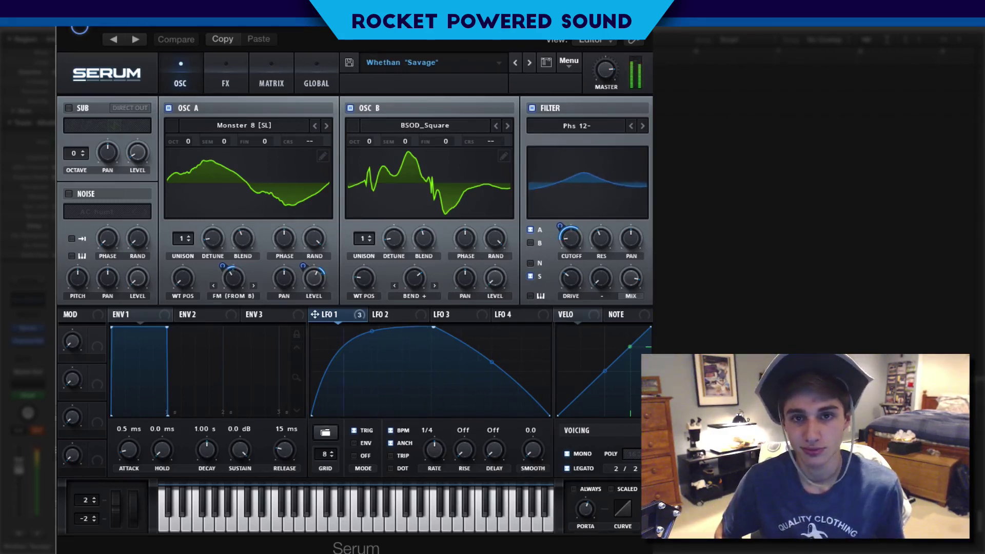
Step: Initialise the synth to a blank preset and enable oscillator B
{"action": "left_click_drag", "start_coordinate": [434, 450], "coordinate": [434, 442]}
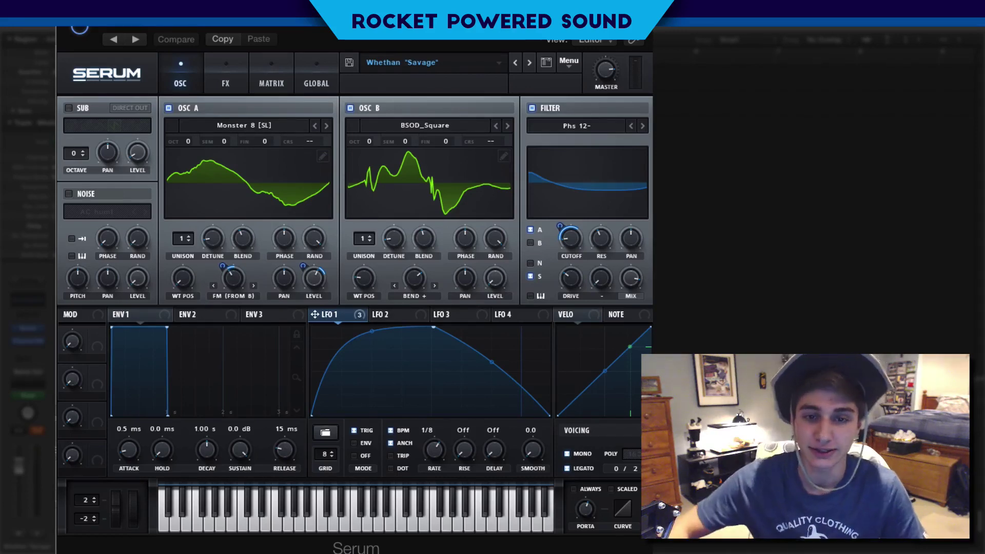
{"action": "left_click", "coordinate": [569, 61]}
{"action": "left_click", "coordinate": [407, 158]}
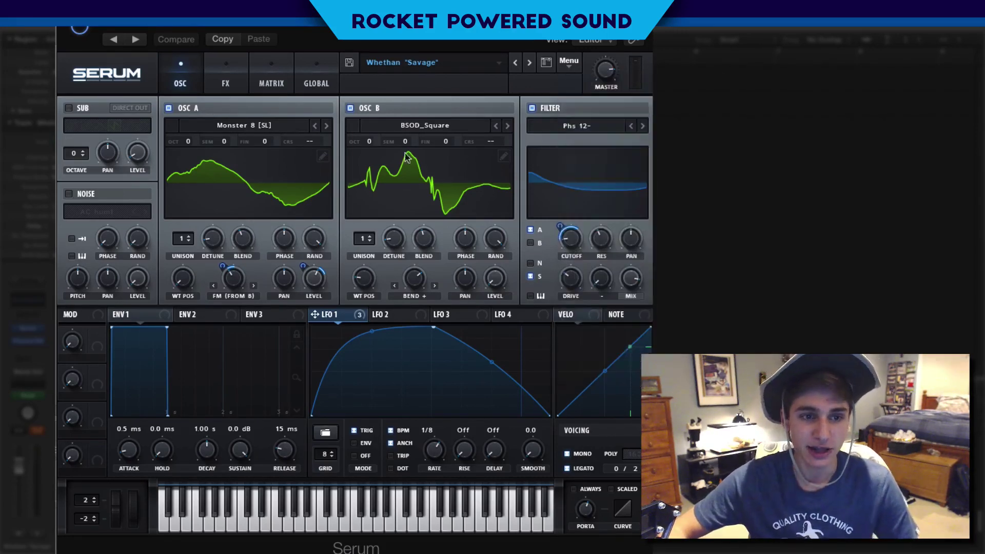
{"action": "left_click", "coordinate": [350, 108]}
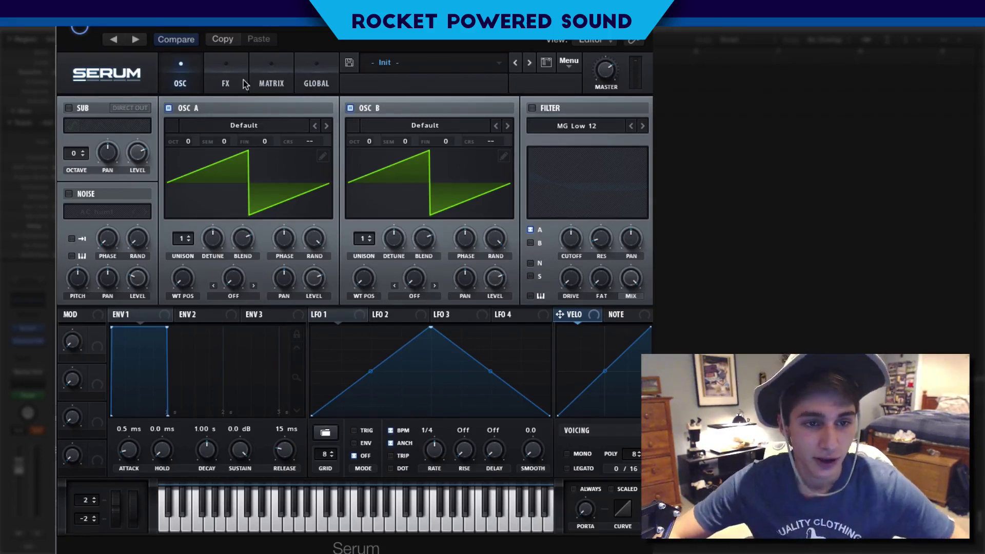
Step: Load the Spectral wavetable Monster 8 [SL] into oscillator A and switch oscillator B off
{"action": "left_click", "coordinate": [252, 125]}
{"action": "mouse_move", "coordinate": [263, 141]}
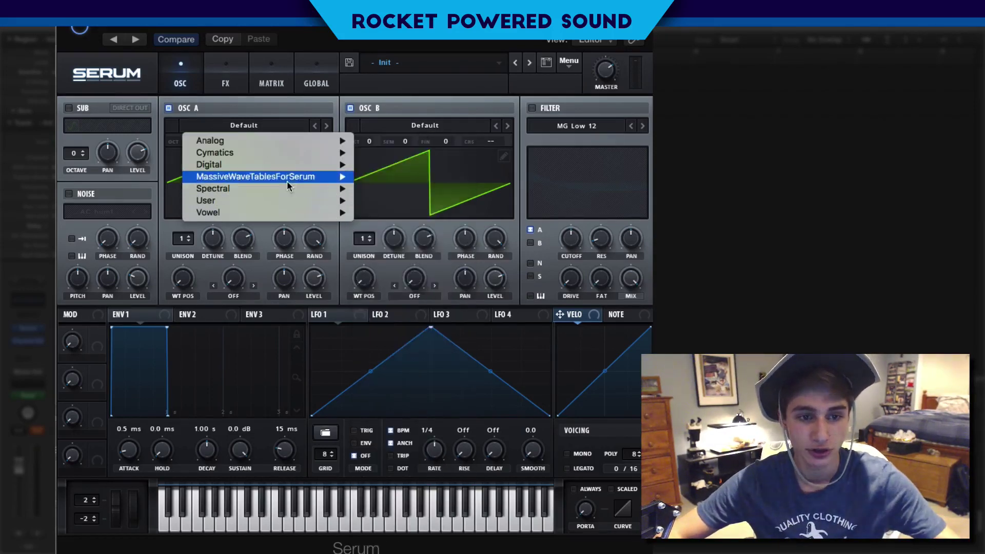
{"action": "mouse_move", "coordinate": [295, 189]}
{"action": "left_click", "coordinate": [424, 361]}
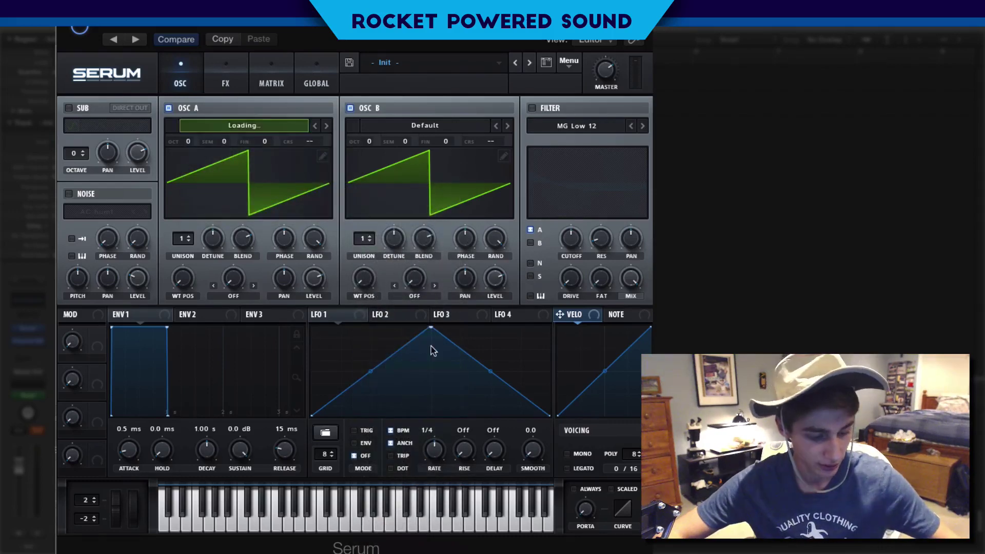
{"action": "left_click", "coordinate": [350, 109]}
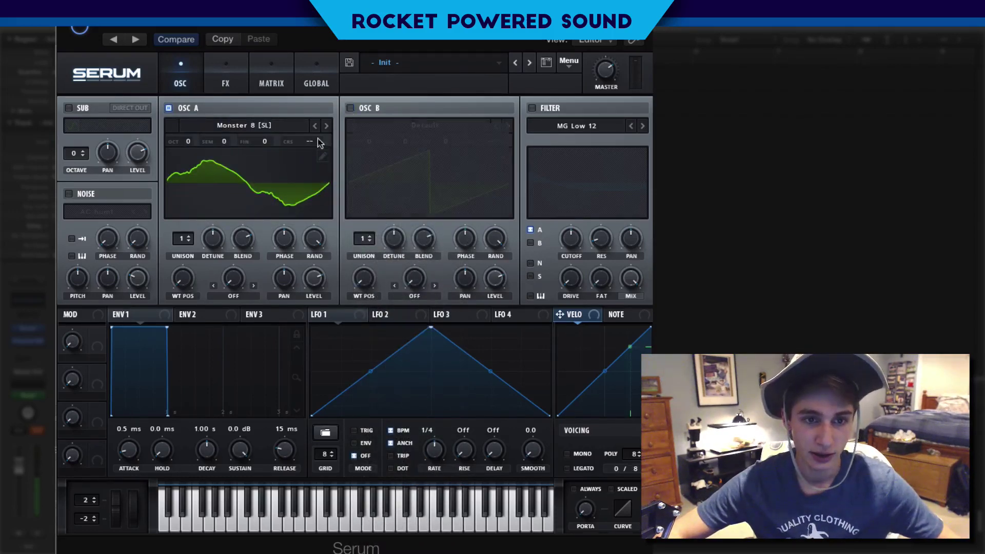
Step: Try the neighbouring Monster 7 [SL] wavetable in oscillator A and return to Monster 8 [SL]
{"action": "mouse_move", "coordinate": [186, 288]}
{"action": "left_click_drag", "start_coordinate": [186, 288], "coordinate": [164, 277]}
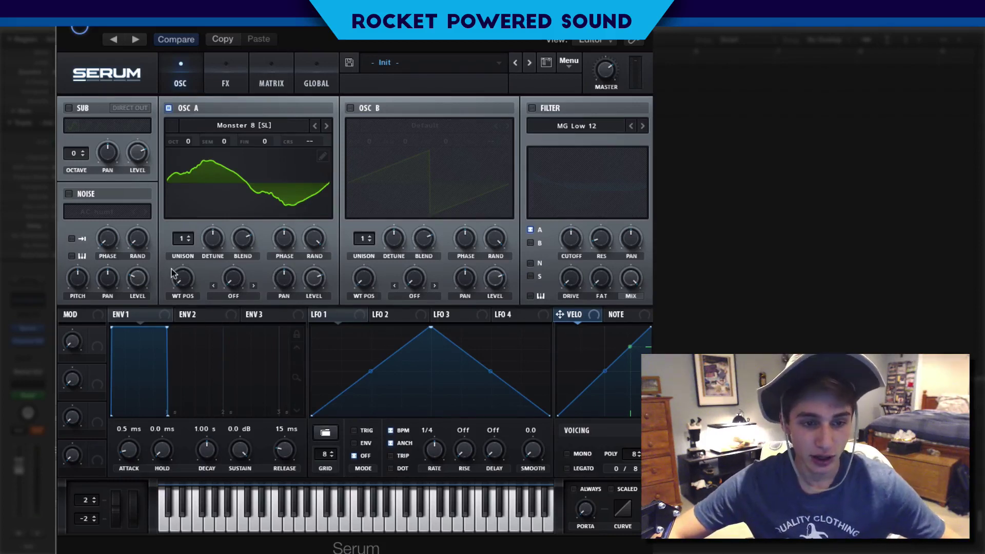
{"action": "mouse_move", "coordinate": [182, 277]}
{"action": "left_mouse_down"}
{"action": "mouse_move", "coordinate": [182, 267]}
{"action": "mouse_move", "coordinate": [182, 277]}
{"action": "left_mouse_up"}
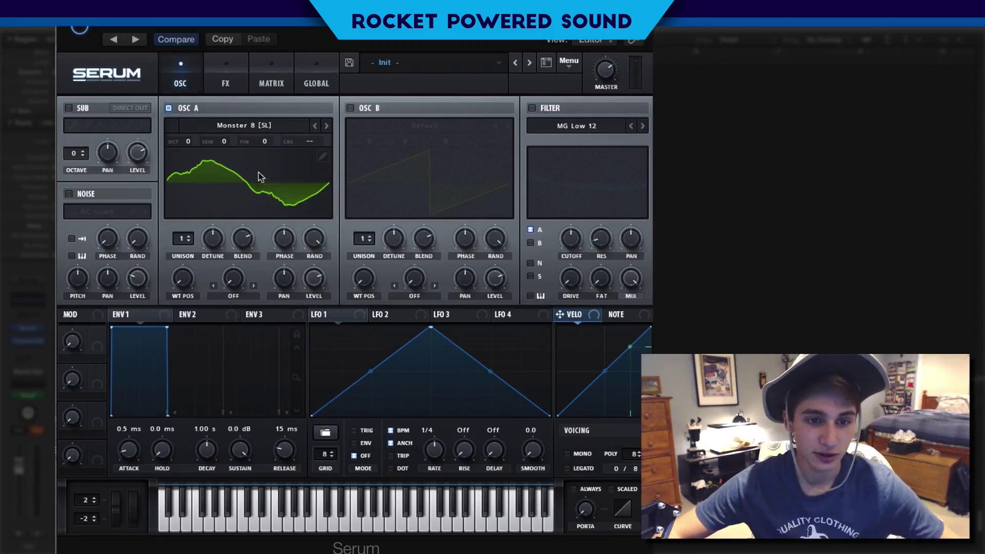
{"action": "left_click", "coordinate": [315, 126]}
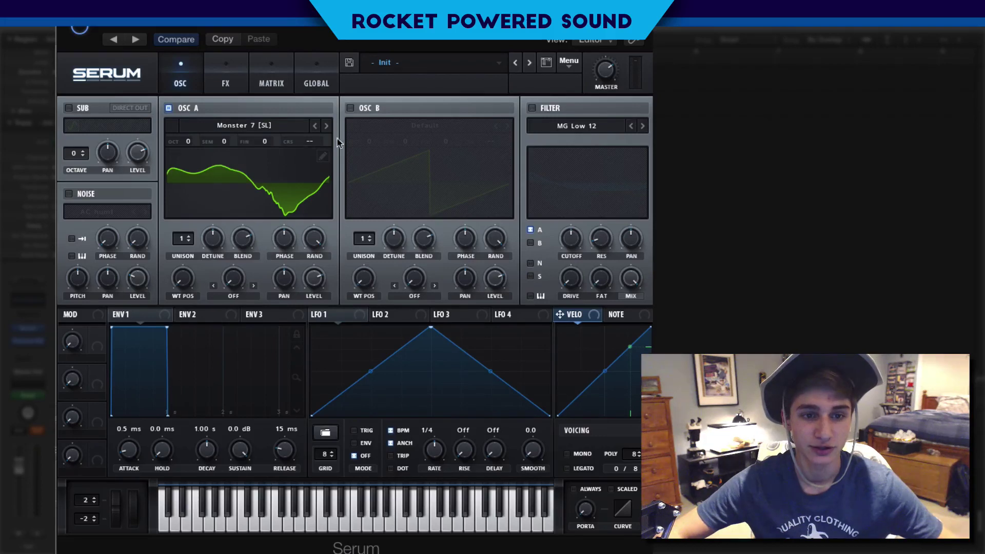
{"action": "left_click", "coordinate": [326, 126]}
{"action": "left_click", "coordinate": [326, 126]}
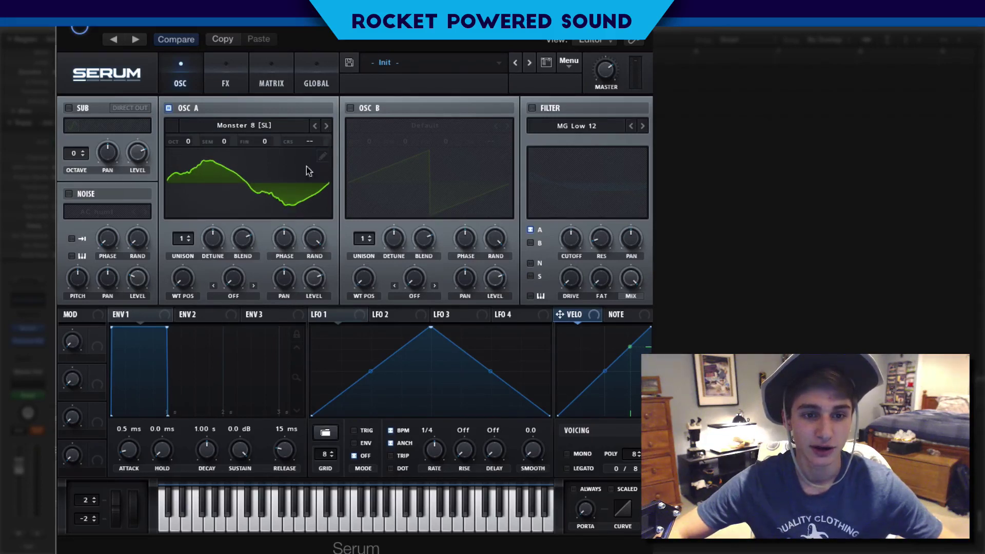
{"action": "left_click", "coordinate": [315, 127]}
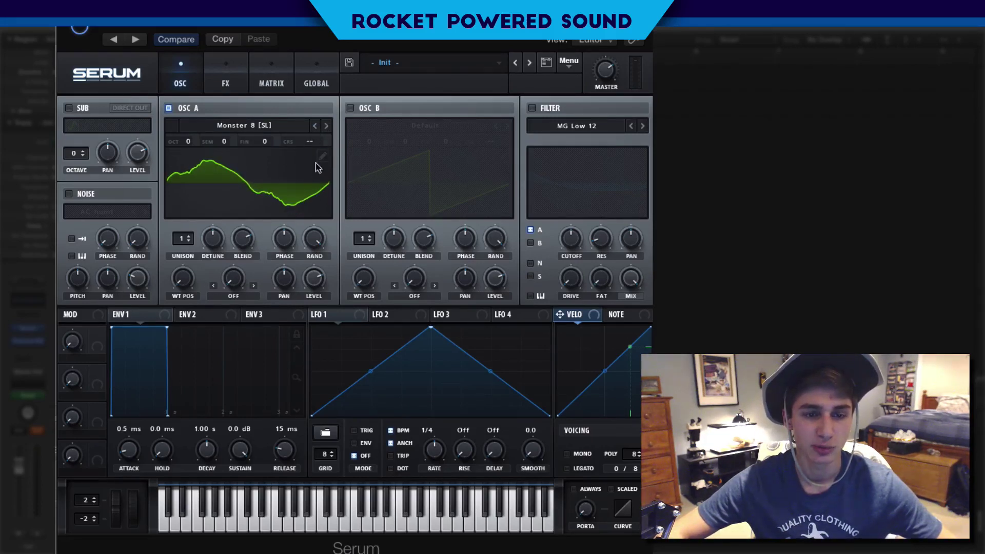
Step: Set oscillator A's warp mode to RM (from B) and switch oscillator B back on
{"action": "left_click", "coordinate": [237, 307]}
{"action": "left_click", "coordinate": [302, 550]}
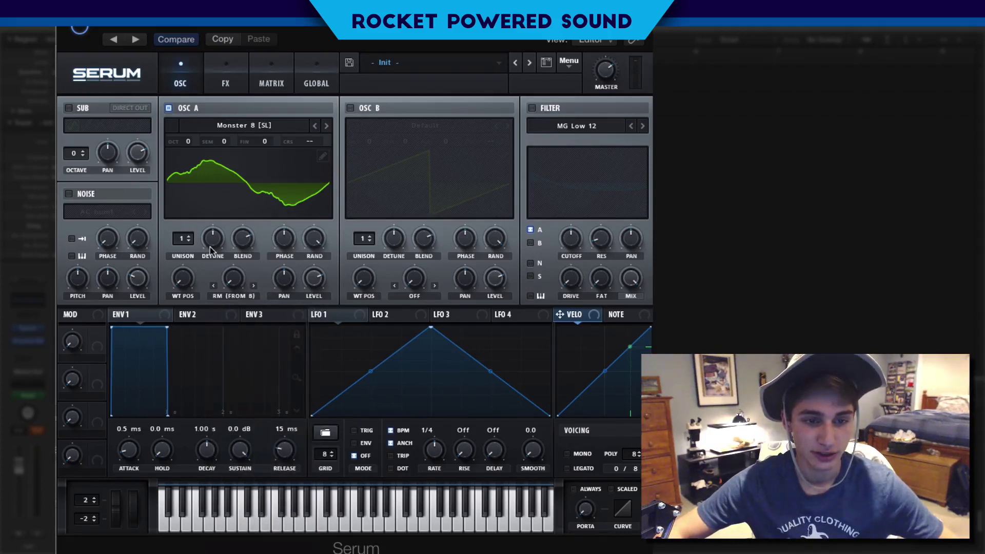
{"action": "left_click", "coordinate": [351, 108]}
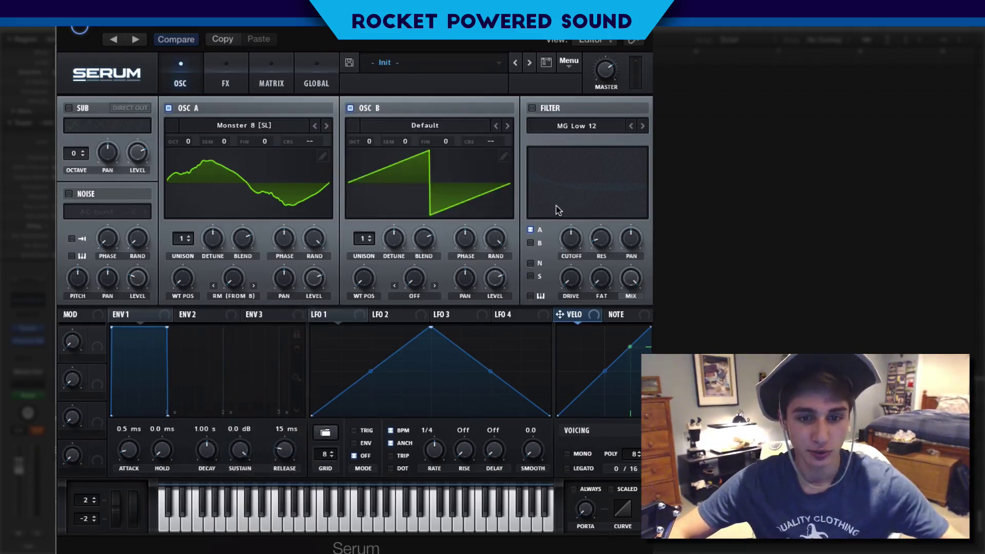
Step: Load the Analog wavetable BSOD_Square into oscillator B at wavetable position 1, and audition it with oscillator A temporarily off
{"action": "left_click", "coordinate": [450, 129]}
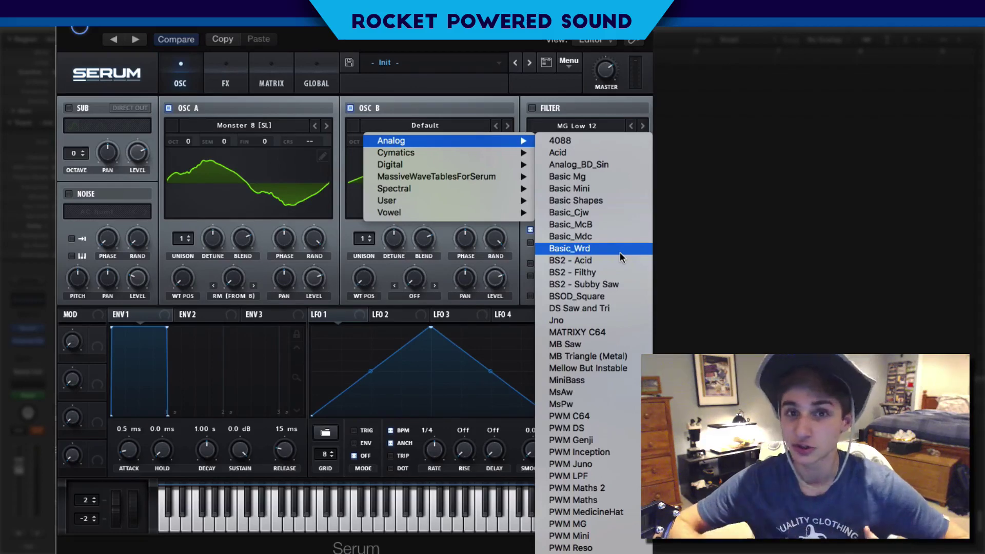
{"action": "left_click", "coordinate": [605, 308]}
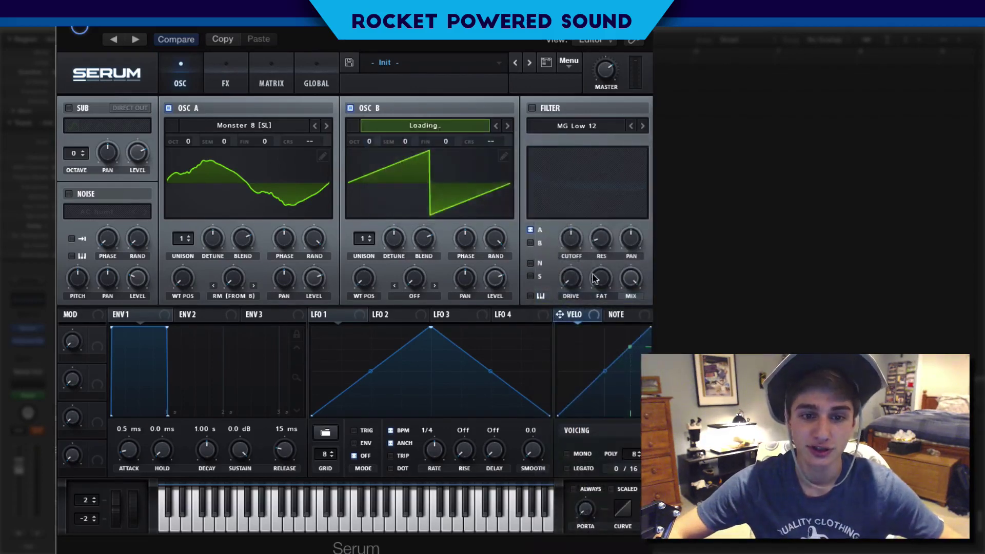
{"action": "left_click_drag", "start_coordinate": [363, 278], "coordinate": [361, 322]}
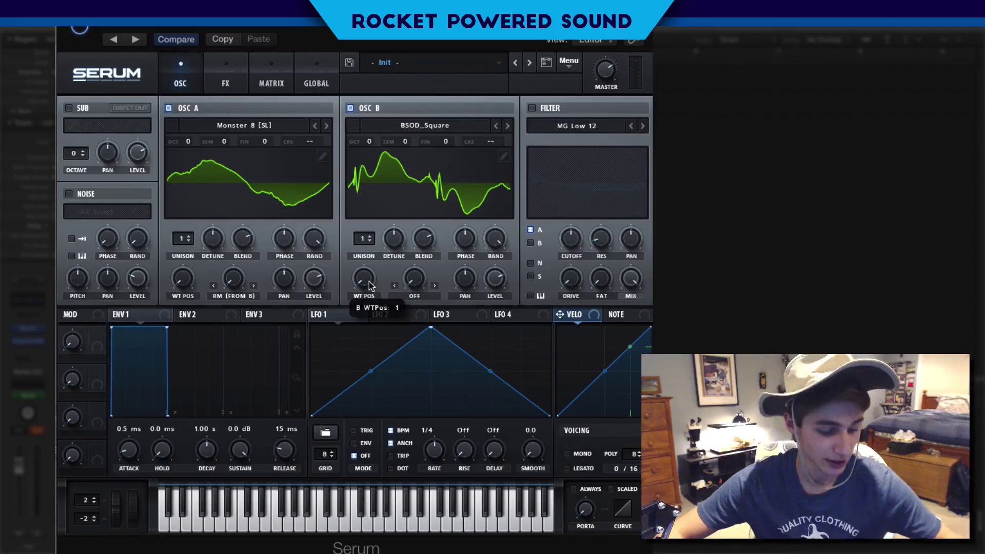
{"action": "left_click", "coordinate": [168, 108]}
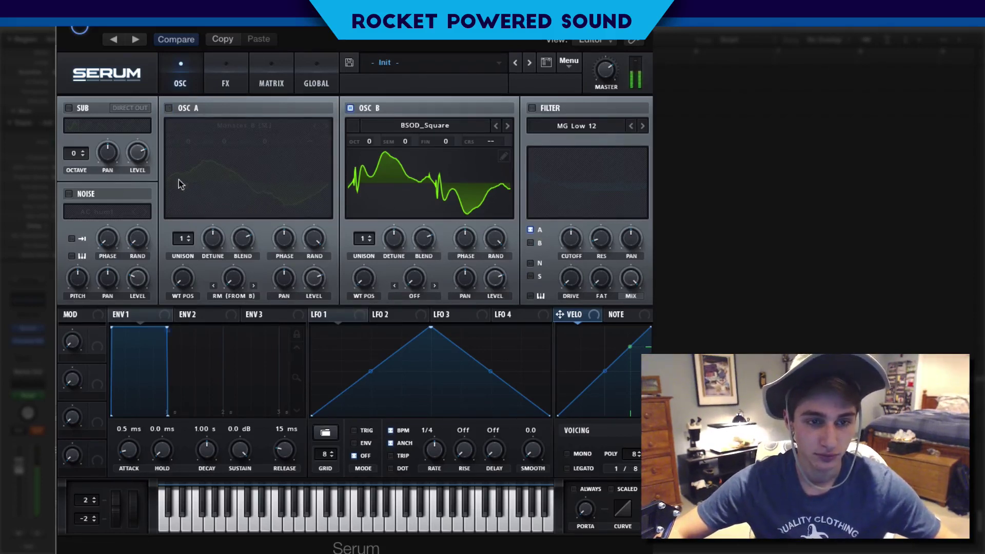
{"action": "left_click", "coordinate": [168, 108]}
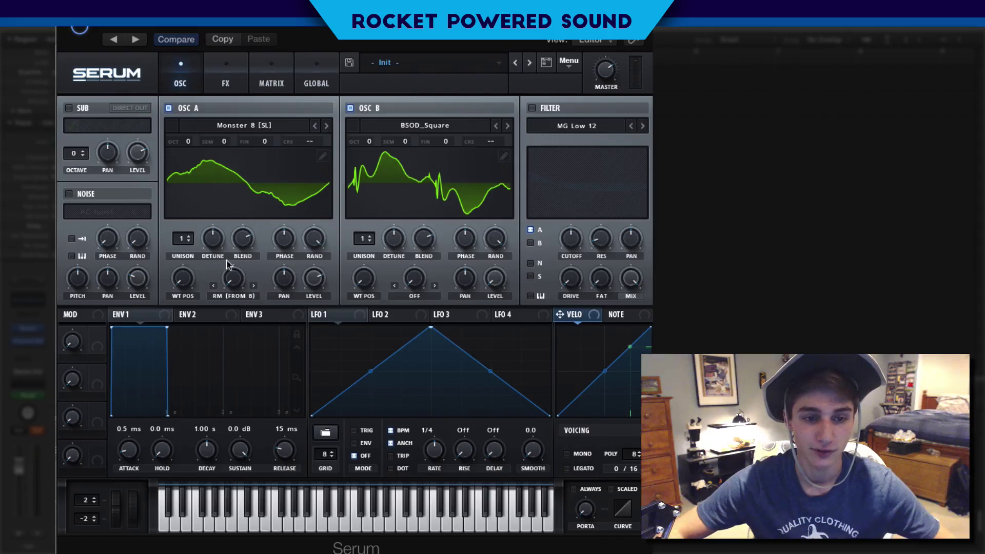
Step: Change oscillator A's warp mode to FM (from B) and sweep the warp amount, settling it below the midpoint
{"action": "mouse_move", "coordinate": [232, 277]}
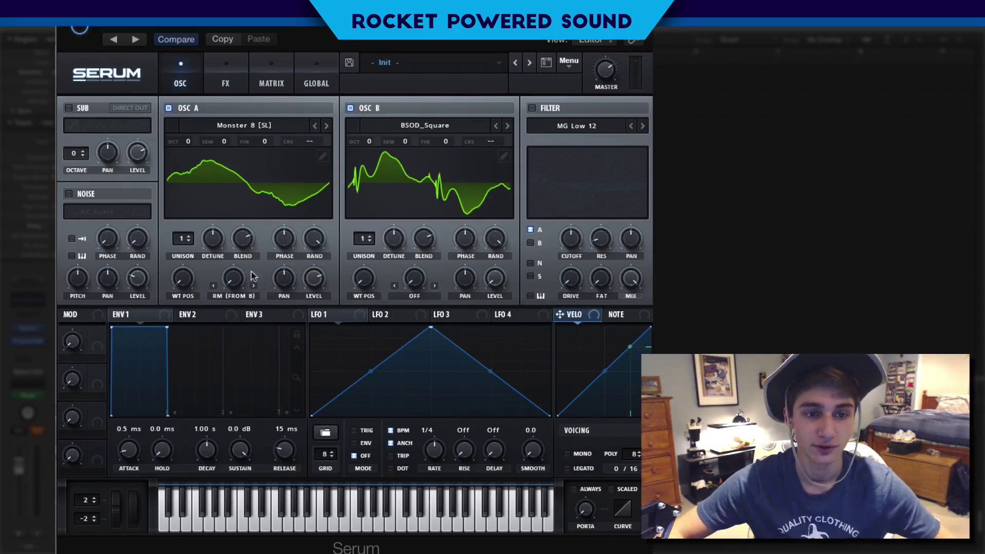
{"action": "left_click", "coordinate": [232, 286]}
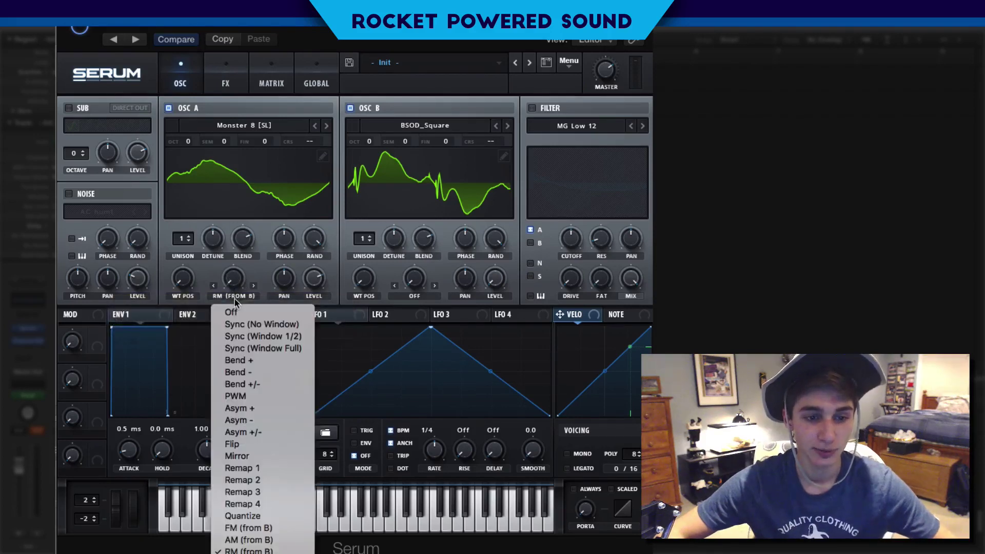
{"action": "left_click", "coordinate": [246, 530]}
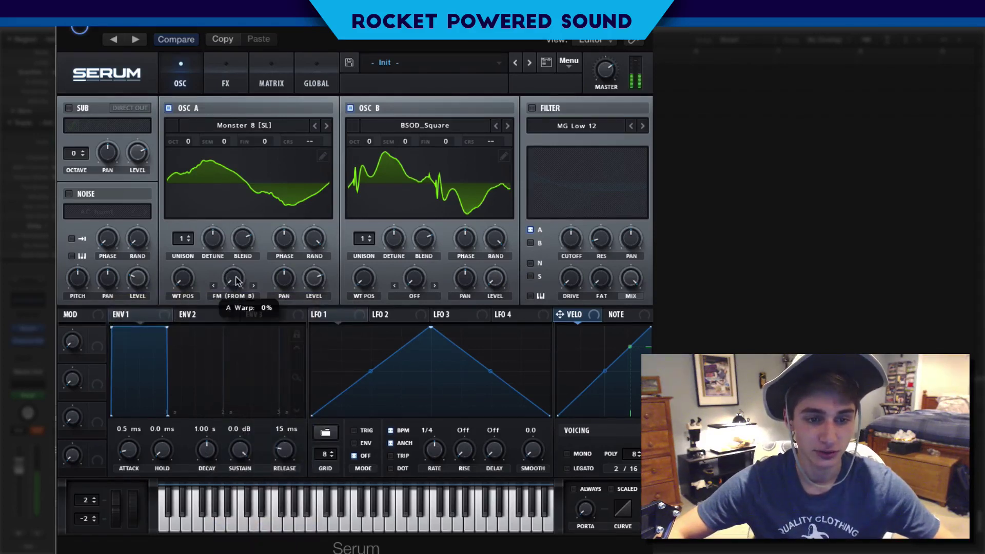
{"action": "left_click_drag", "start_coordinate": [231, 280], "coordinate": [255, 219]}
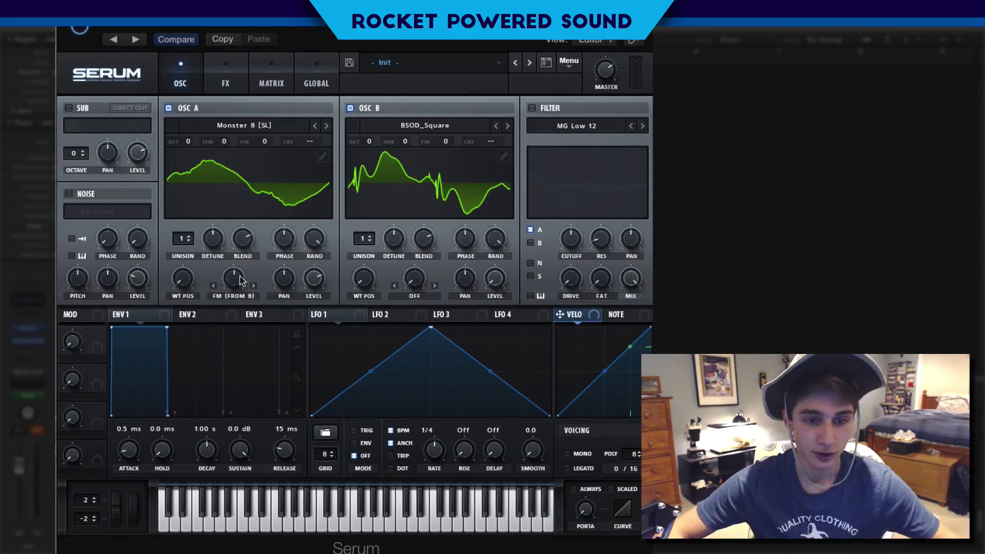
{"action": "mouse_move", "coordinate": [239, 280]}
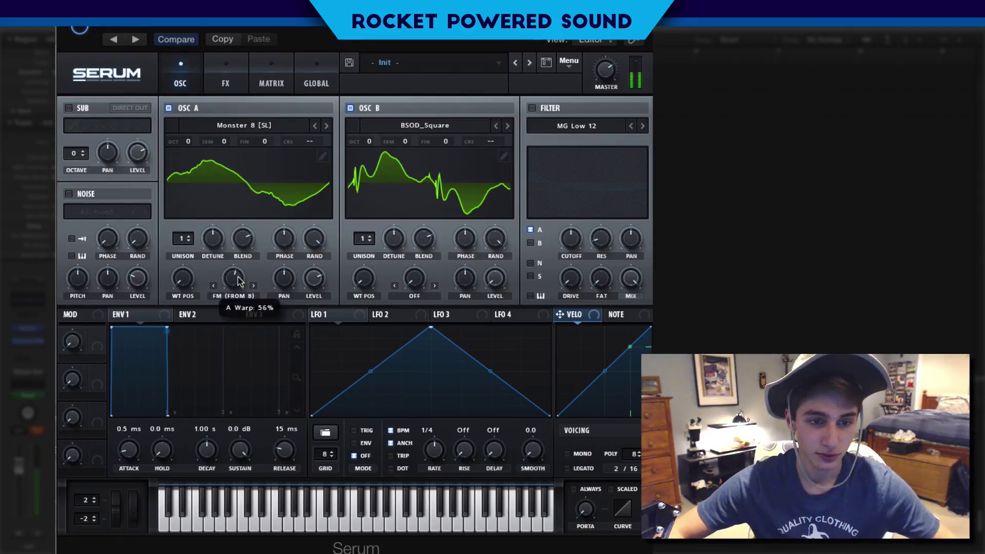
{"action": "left_click_drag", "start_coordinate": [239, 280], "coordinate": [217, 290]}
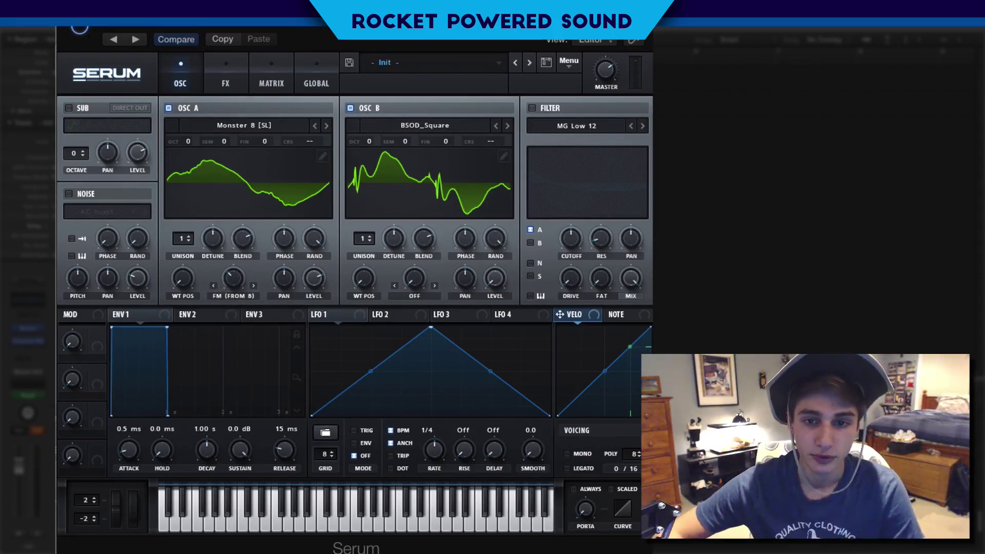
{"action": "left_click", "coordinate": [277, 126]}
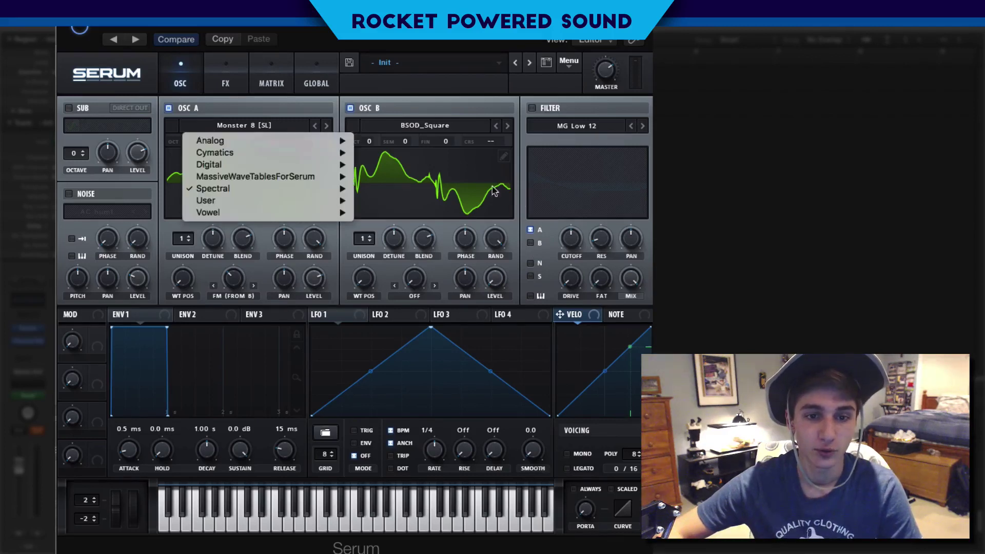
{"action": "left_click", "coordinate": [353, 198]}
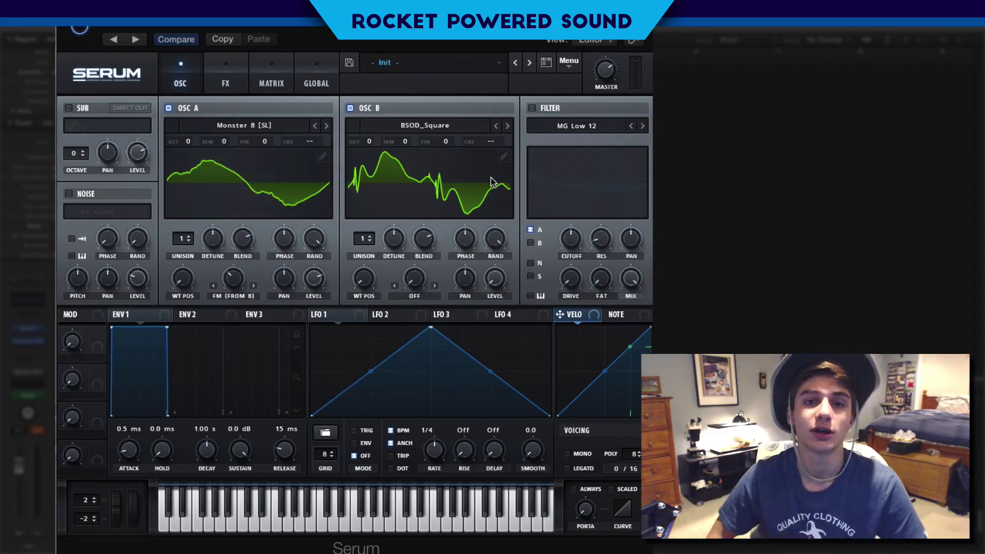
Step: Route LFO 1 to oscillator A's FM (from B) warp amount with a small modulation depth
{"action": "left_click", "coordinate": [355, 323]}
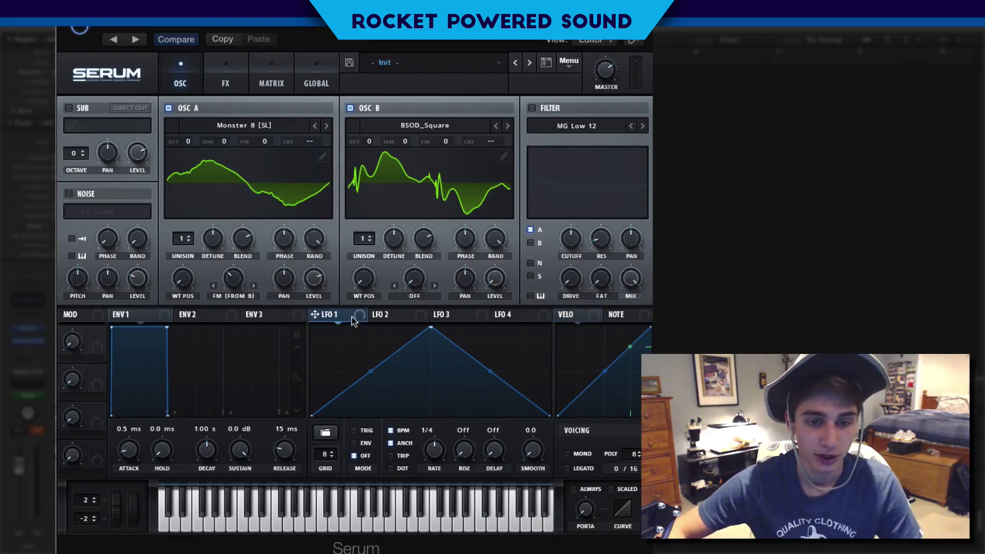
{"action": "left_click_drag", "start_coordinate": [351, 318], "coordinate": [232, 277]}
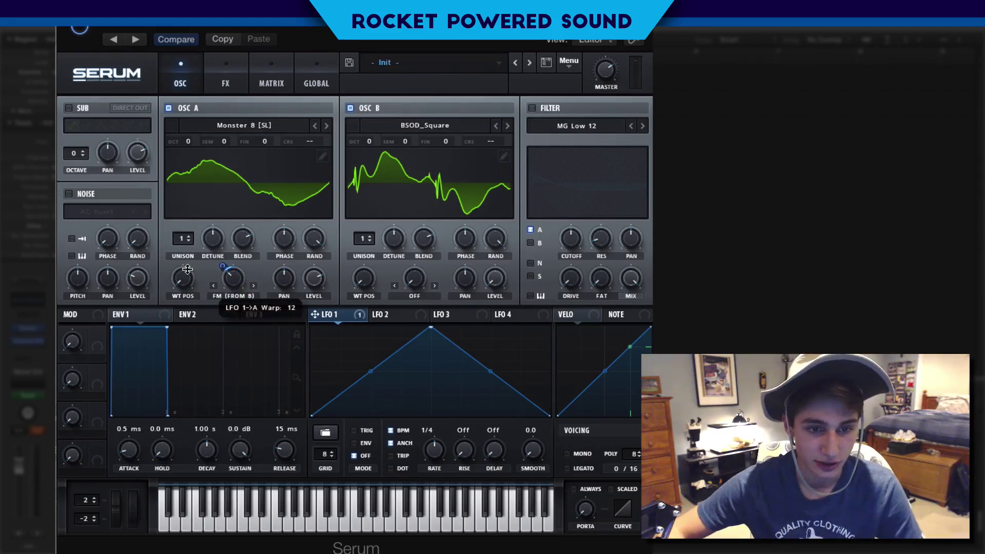
{"action": "right_click", "coordinate": [242, 277]}
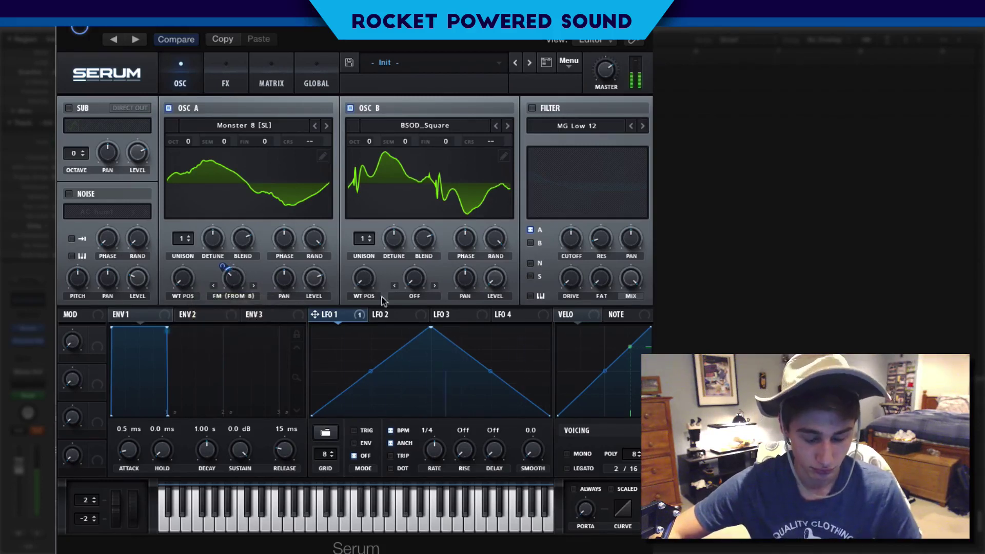
Step: Bend LFO 1's rising segment into a convex curve, with its mode set to TRIG and its rate to 1/4
{"action": "left_click_drag", "start_coordinate": [369, 371], "coordinate": [357, 351]}
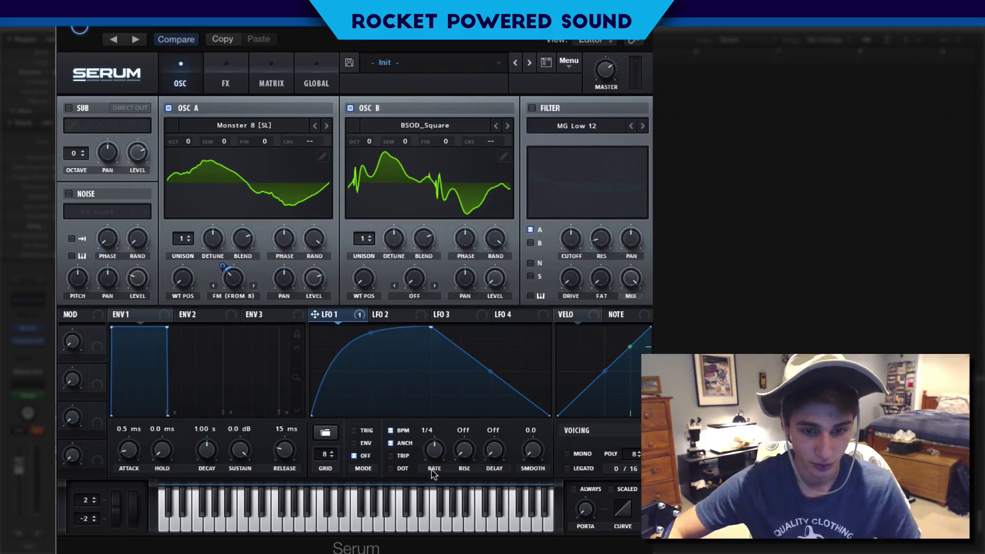
{"action": "left_click", "coordinate": [353, 430]}
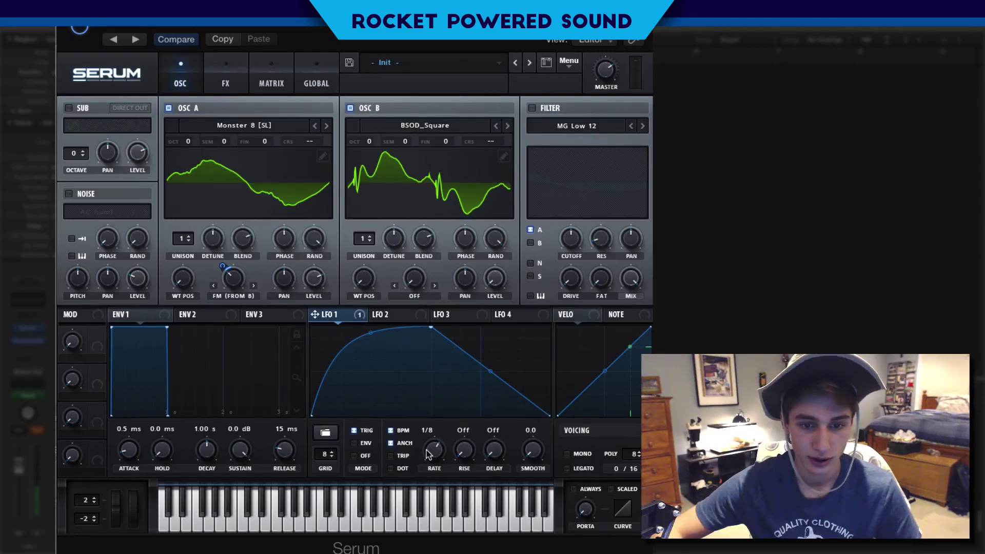
{"action": "left_click_drag", "start_coordinate": [396, 20], "coordinate": [395, 59]}
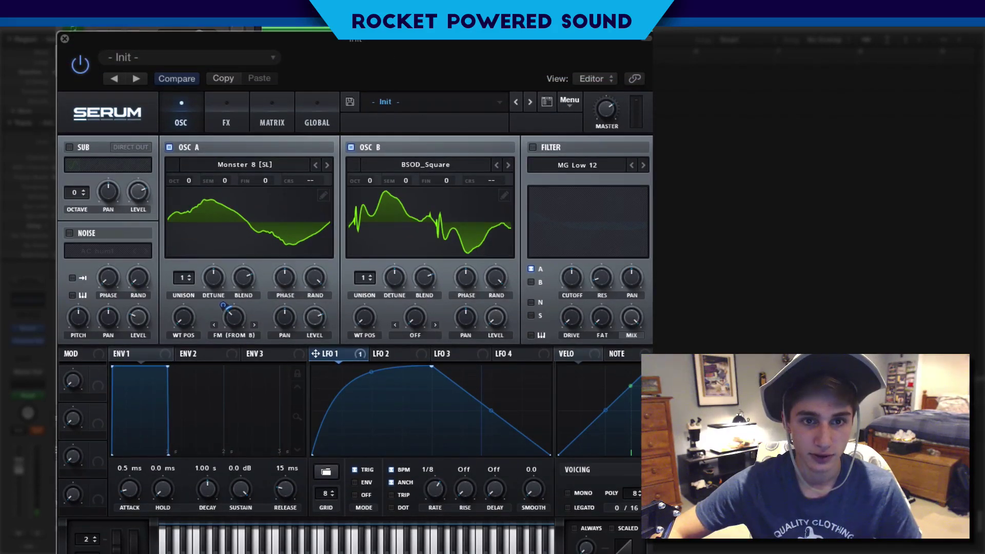
{"action": "left_click_drag", "start_coordinate": [434, 489], "coordinate": [434, 479]}
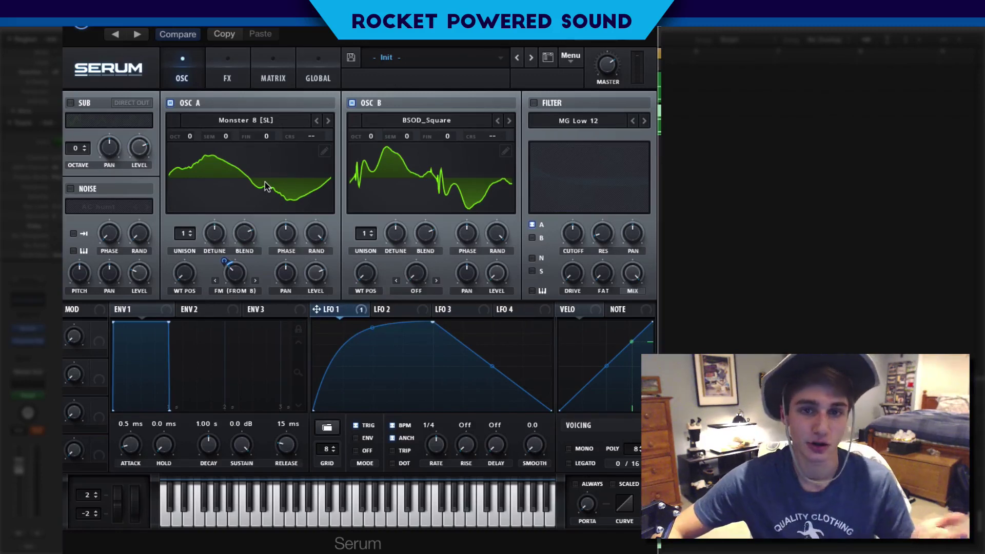
Step: Route LFO 1 to oscillator A's level
{"action": "left_click", "coordinate": [415, 291]}
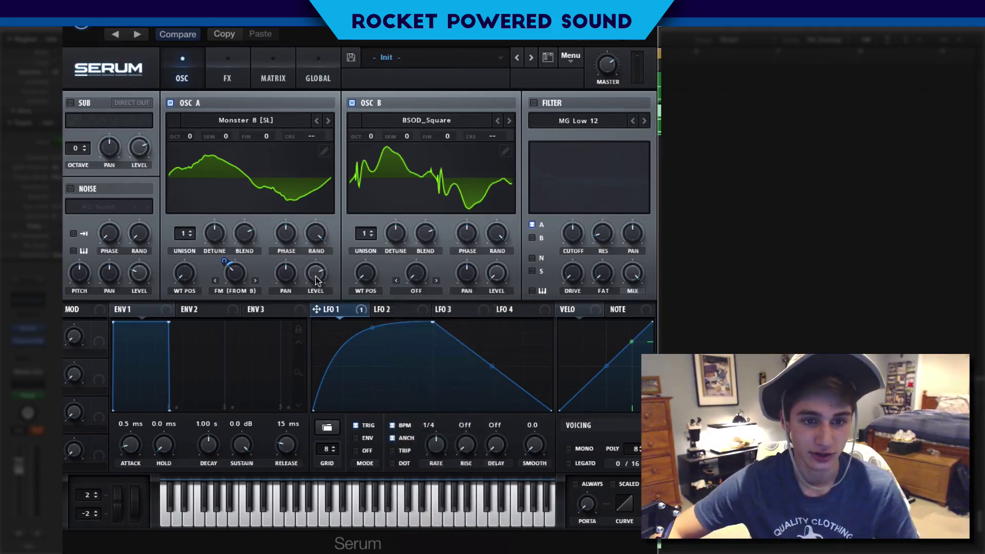
{"action": "left_click_drag", "start_coordinate": [316, 310], "coordinate": [314, 275]}
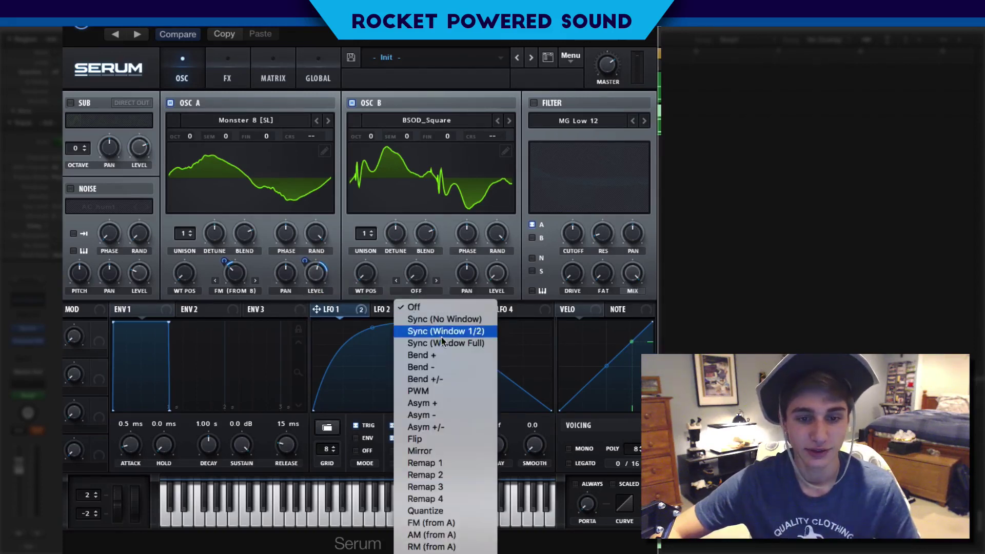
Step: Set oscillator B's warp mode to Bend + and raise the warp amount to a little above its midpoint
{"action": "left_click", "coordinate": [420, 355]}
{"action": "left_click_drag", "start_coordinate": [417, 272], "coordinate": [447, 194]}
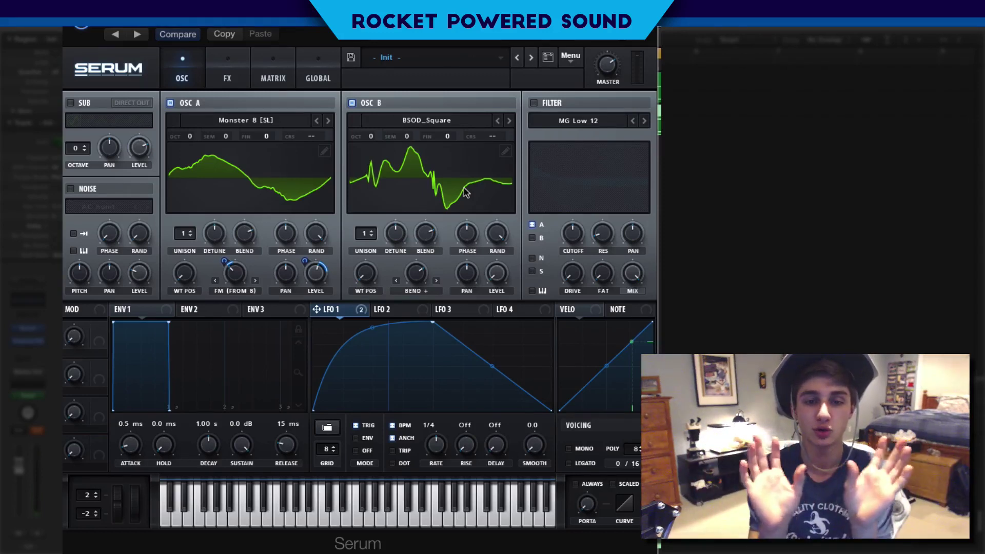
{"action": "mouse_move", "coordinate": [410, 269]}
{"action": "left_mouse_down"}
{"action": "mouse_move", "coordinate": [410, 282]}
{"action": "mouse_move", "coordinate": [408, 268]}
{"action": "left_mouse_up"}
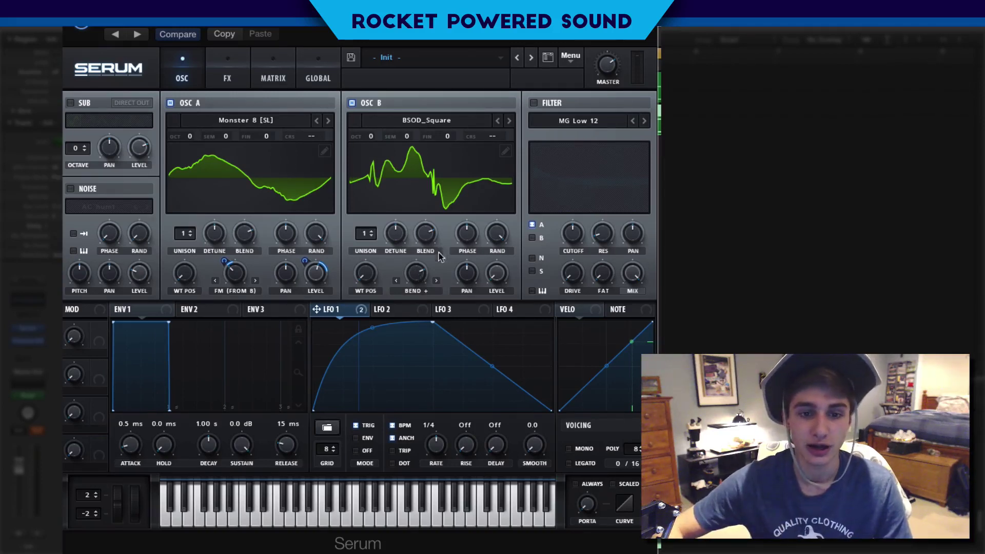
{"action": "mouse_move", "coordinate": [426, 277]}
{"action": "left_mouse_down"}
{"action": "mouse_move", "coordinate": [394, 343]}
{"action": "mouse_move", "coordinate": [401, 297]}
{"action": "mouse_move", "coordinate": [416, 279]}
{"action": "left_mouse_up"}
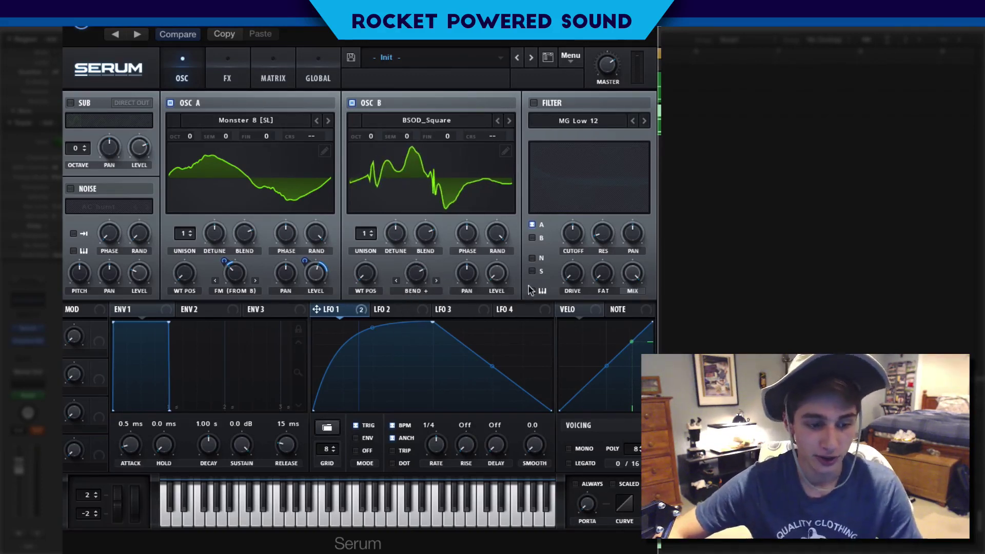
{"action": "left_click_drag", "start_coordinate": [373, 276], "coordinate": [374, 262]}
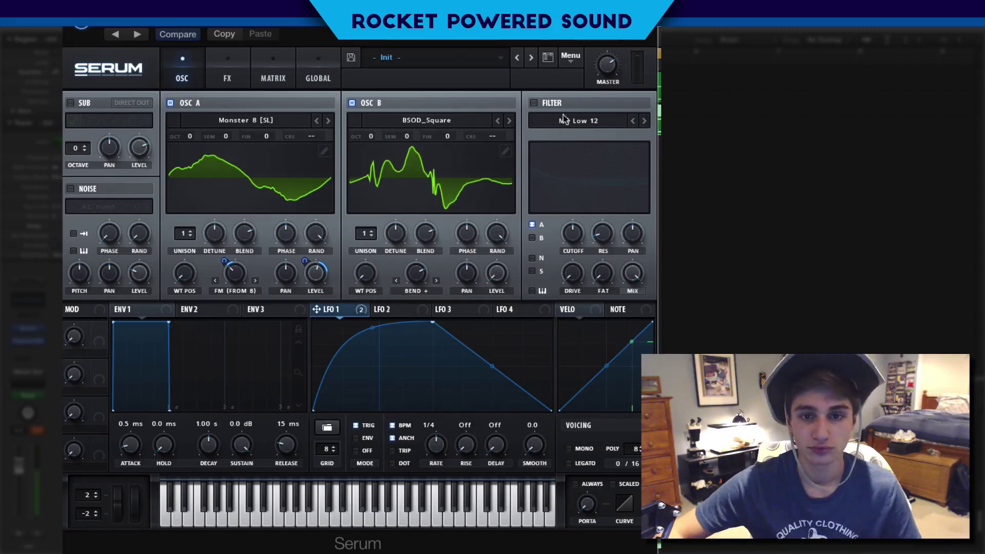
Step: Turn on the filter and change its type to the Phs 12- phaser from the Flanges group
{"action": "left_click", "coordinate": [533, 104]}
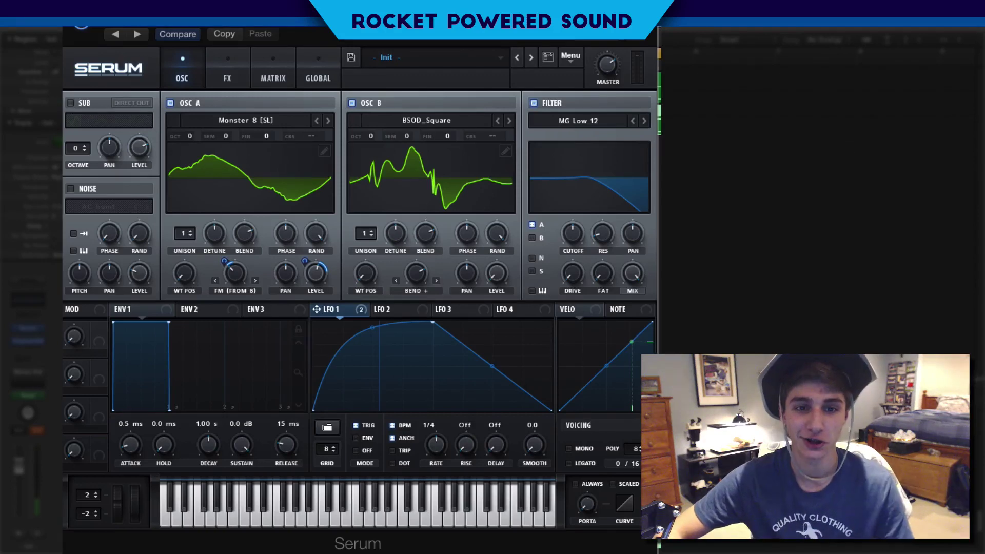
{"action": "left_click", "coordinate": [580, 120]}
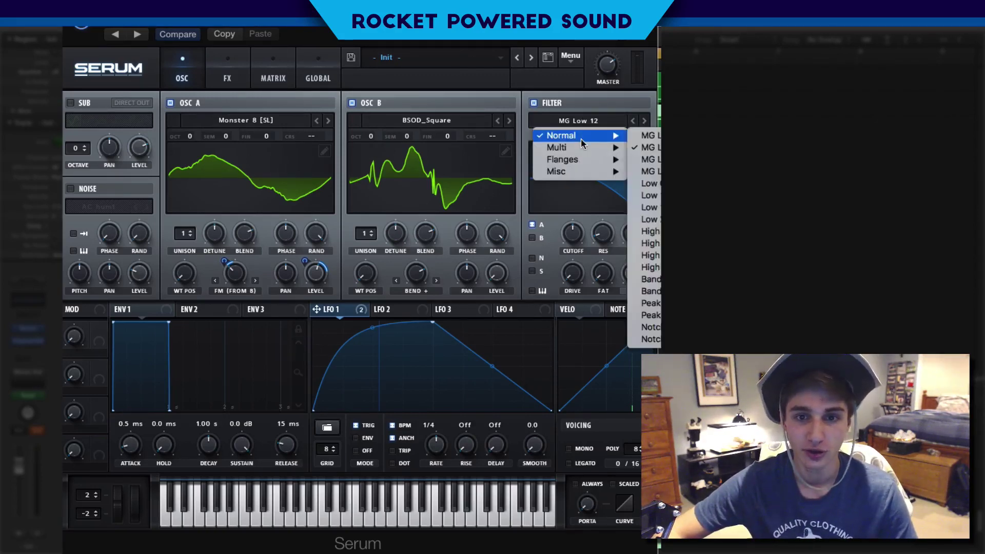
{"action": "mouse_move", "coordinate": [602, 141]}
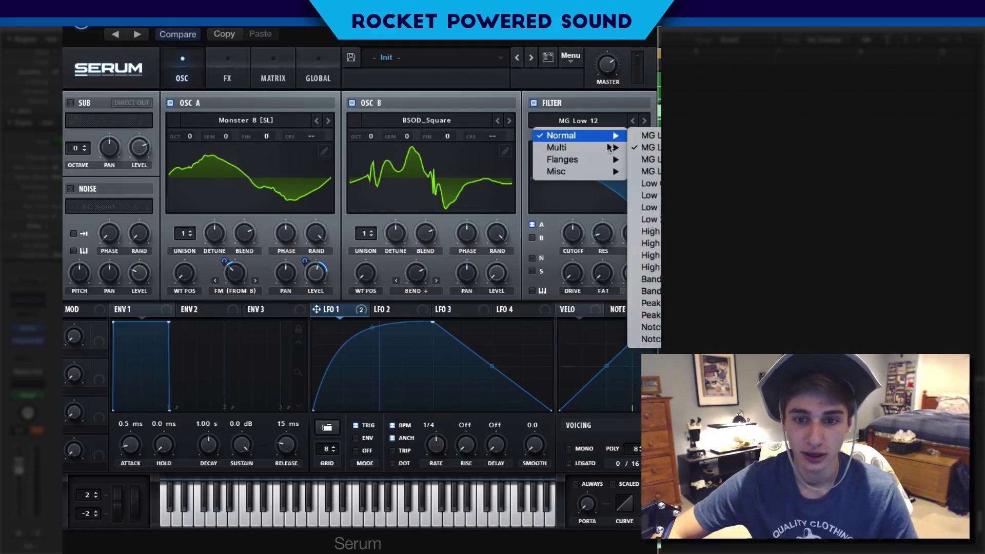
{"action": "mouse_move", "coordinate": [601, 161]}
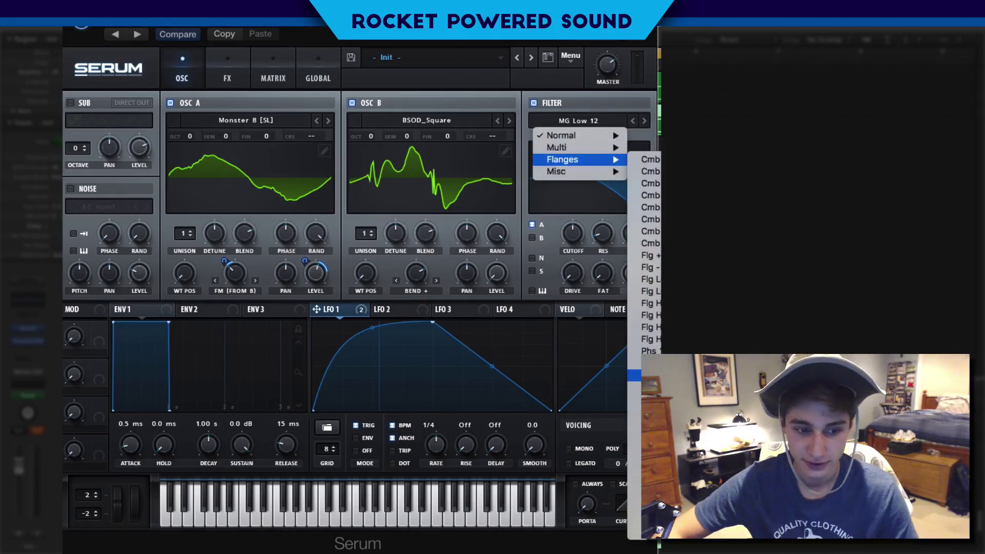
{"action": "key", "text": "Escape"}
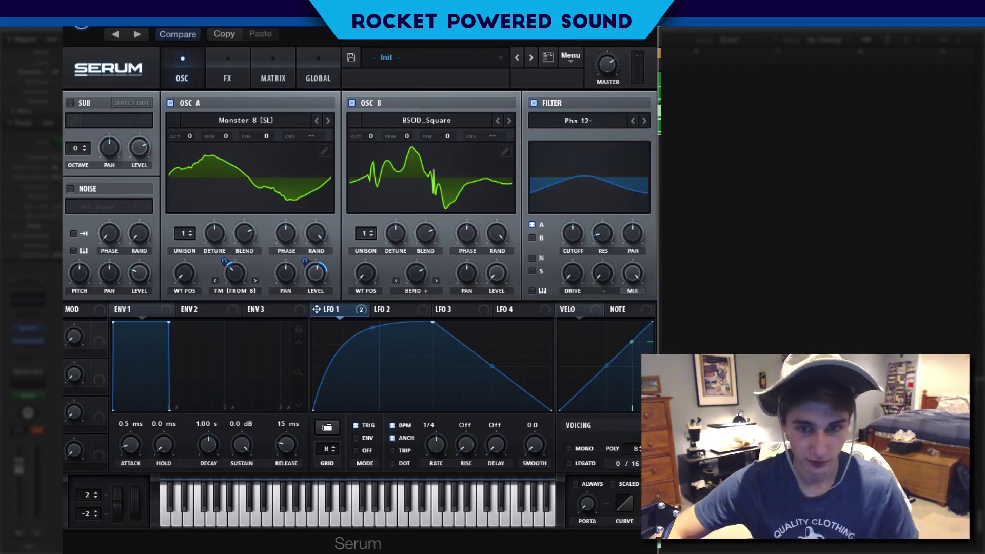
Step: Lower the filter cutoff to about 19 Hz, then route LFO 1 to the cutoff and adjust the modulation depth
{"action": "mouse_move", "coordinate": [558, 240]}
{"action": "left_click_drag", "start_coordinate": [558, 240], "coordinate": [546, 266]}
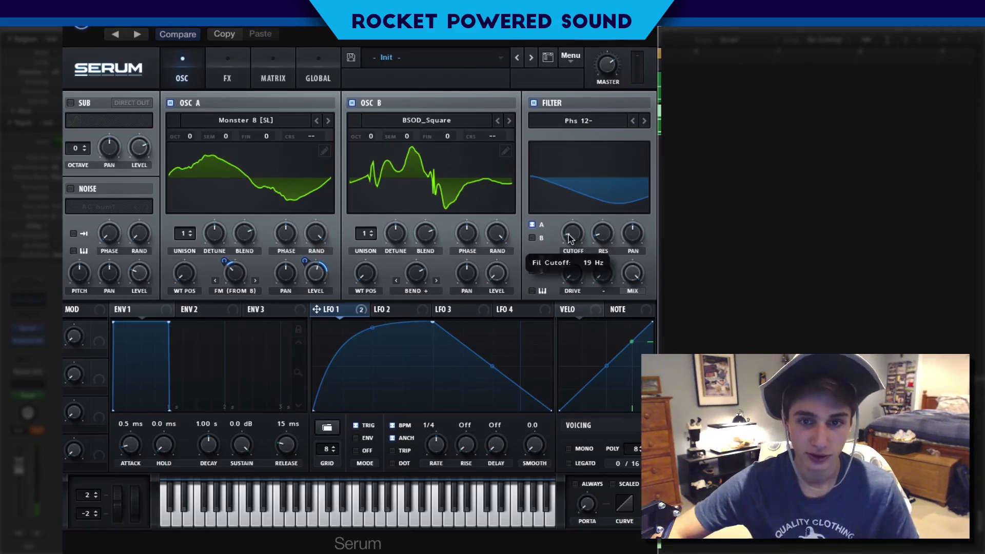
{"action": "left_click_drag", "start_coordinate": [334, 310], "coordinate": [544, 237]}
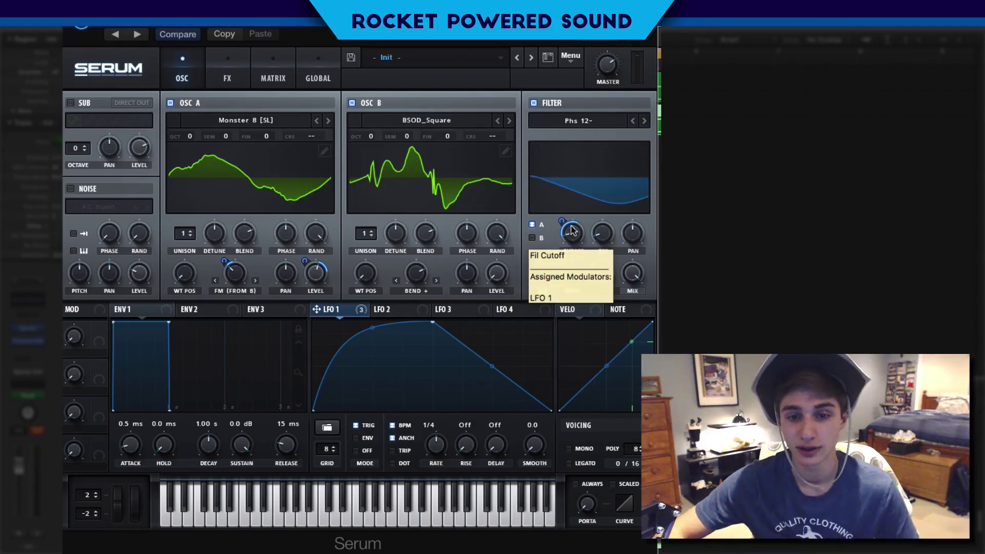
{"action": "left_click_drag", "start_coordinate": [559, 223], "coordinate": [559, 221]}
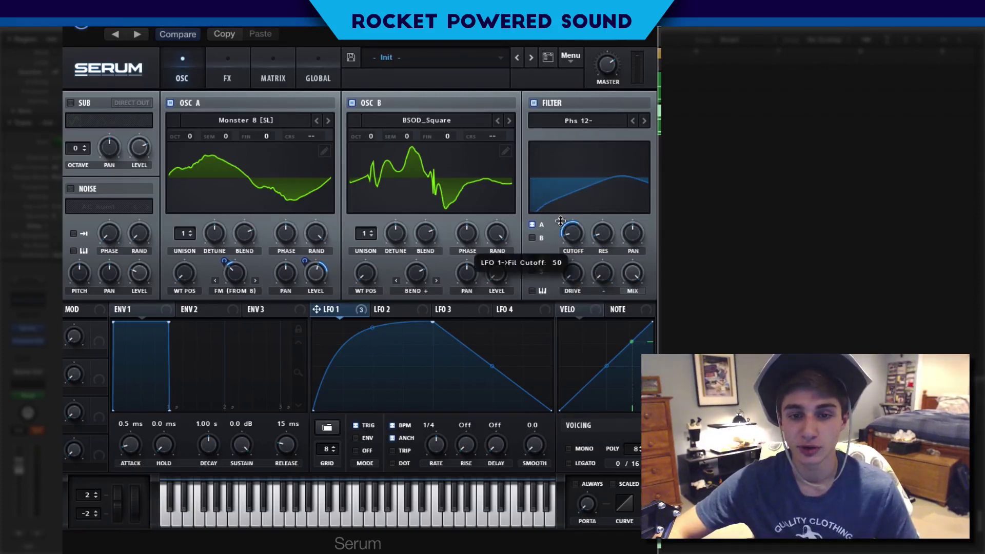
{"action": "left_click_drag", "start_coordinate": [585, 184], "coordinate": [564, 221]}
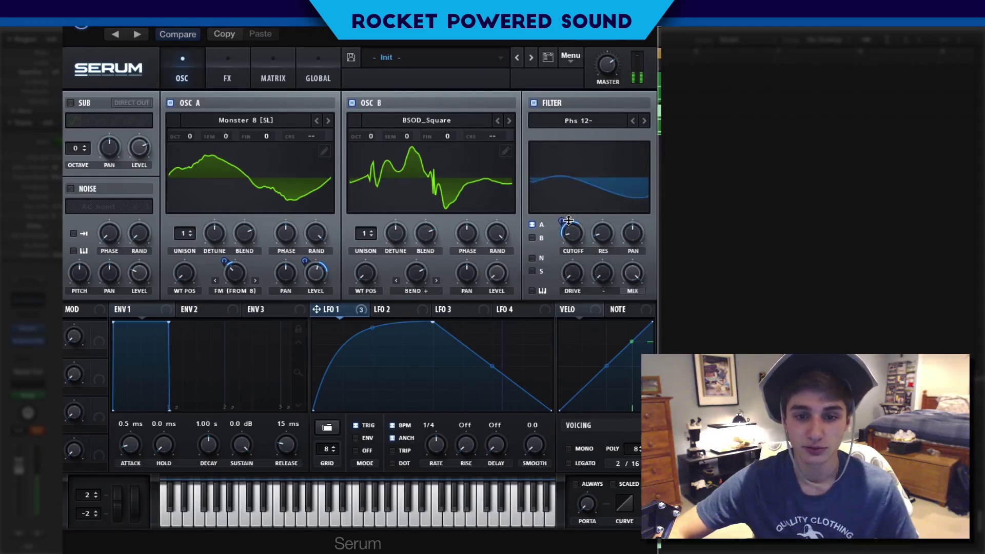
{"action": "mouse_move", "coordinate": [565, 220]}
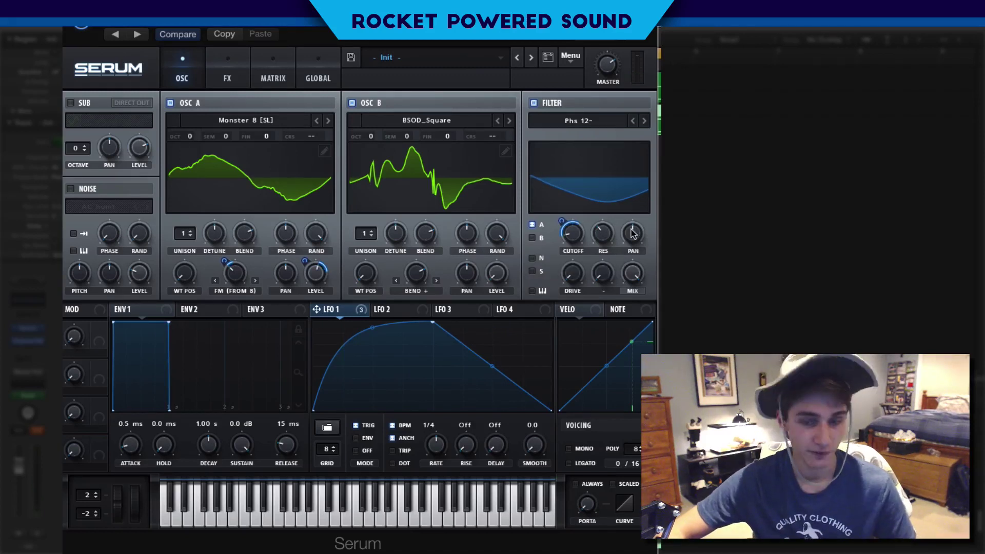
Step: Raise the filter resonance to just below its midpoint and reduce the filter mix
{"action": "mouse_move", "coordinate": [603, 234]}
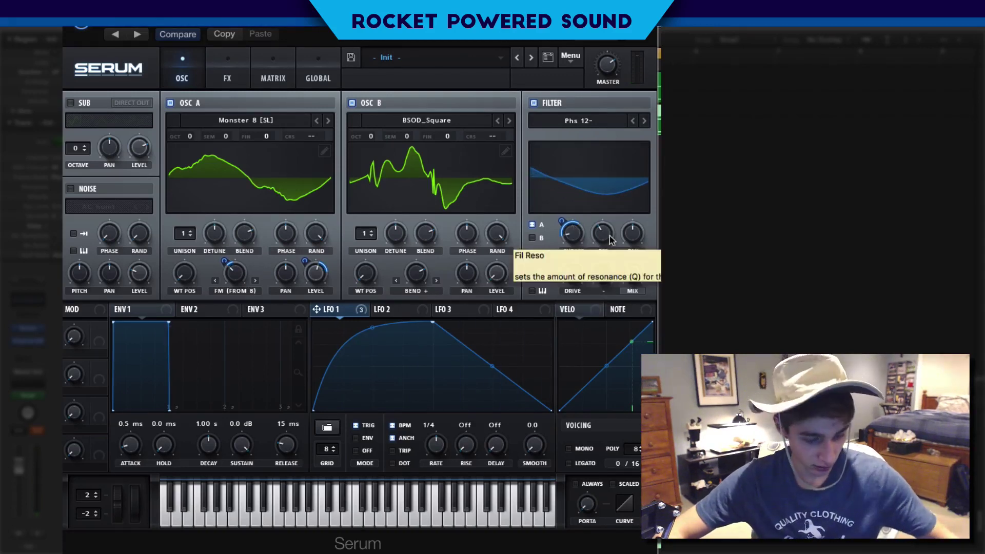
{"action": "mouse_move", "coordinate": [627, 276]}
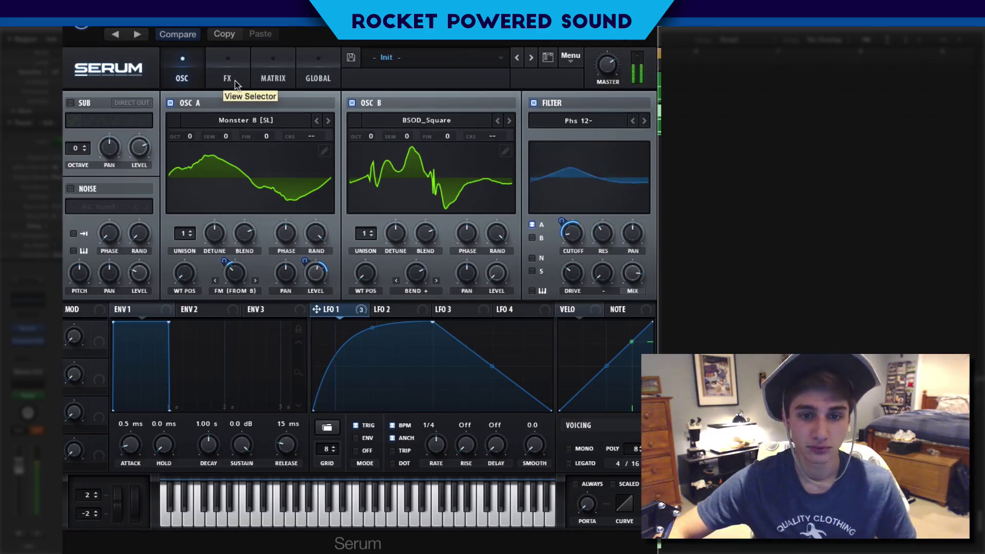
Step: Enable mono and legato voicing and set the portamento time to about 1.05 sec
{"action": "left_click", "coordinate": [568, 448]}
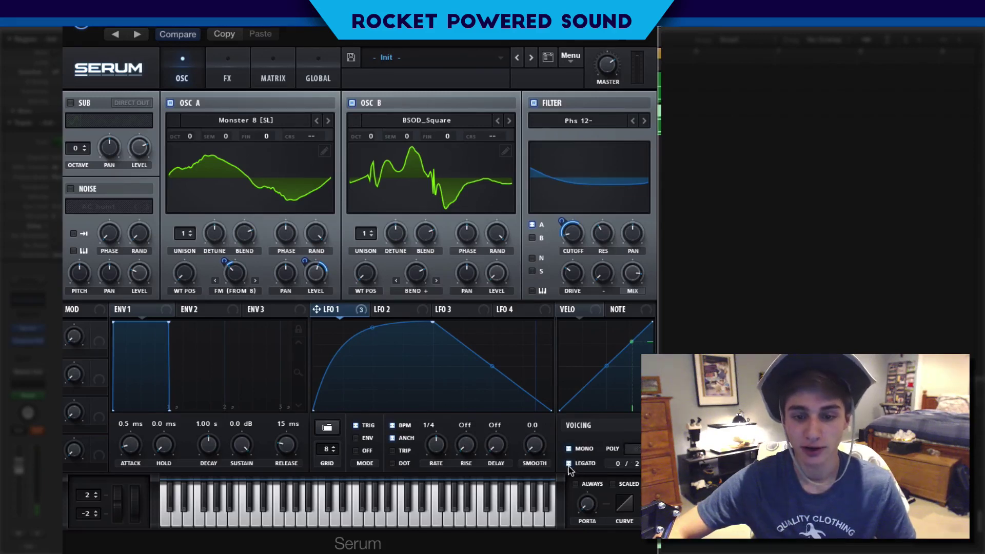
{"action": "left_click_drag", "start_coordinate": [588, 502], "coordinate": [587, 503]}
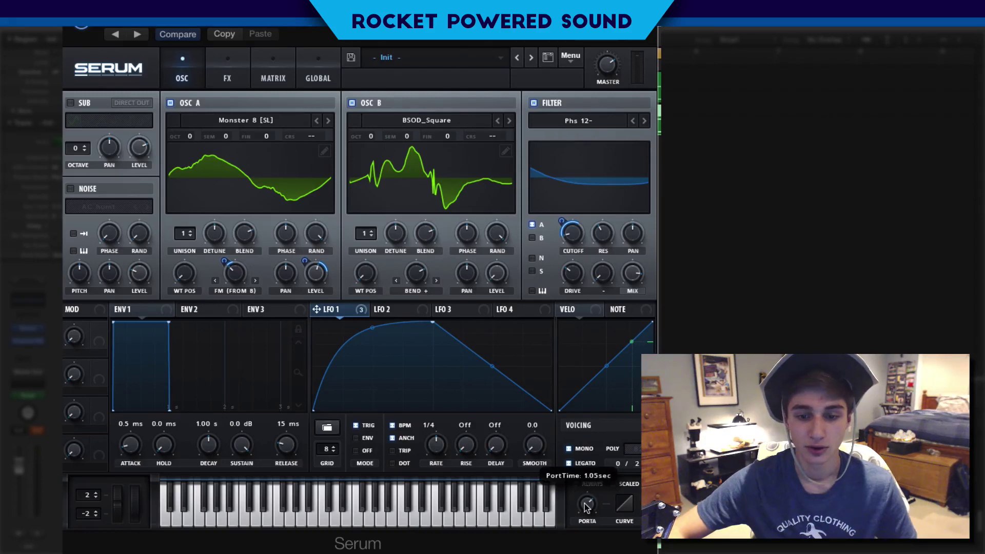
Step: Enable the Hyper/Dimension effect with the Hyper mix at full, a small Dimension size and the Dimension mix near its midpoint
{"action": "left_click", "coordinate": [240, 62]}
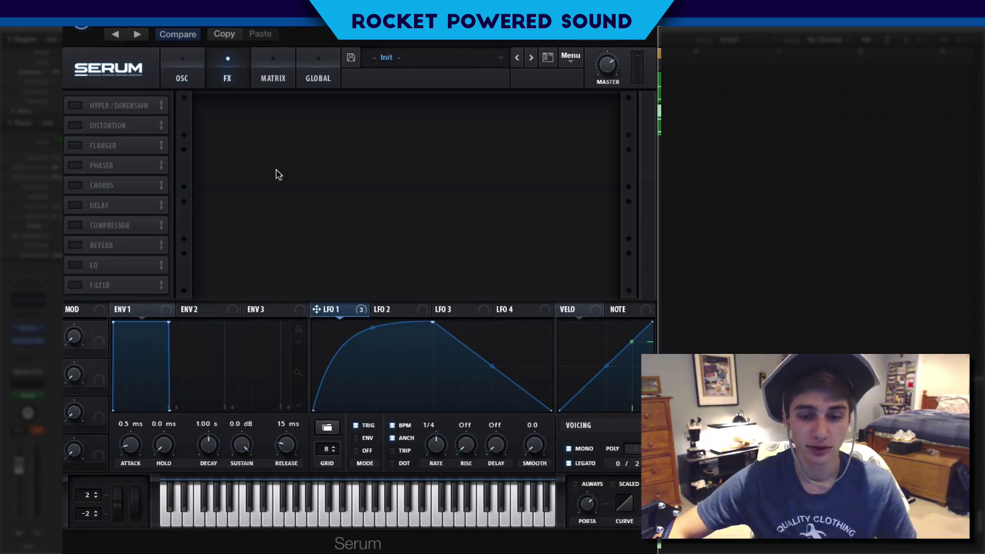
{"action": "left_click", "coordinate": [77, 107]}
{"action": "left_click", "coordinate": [77, 107]}
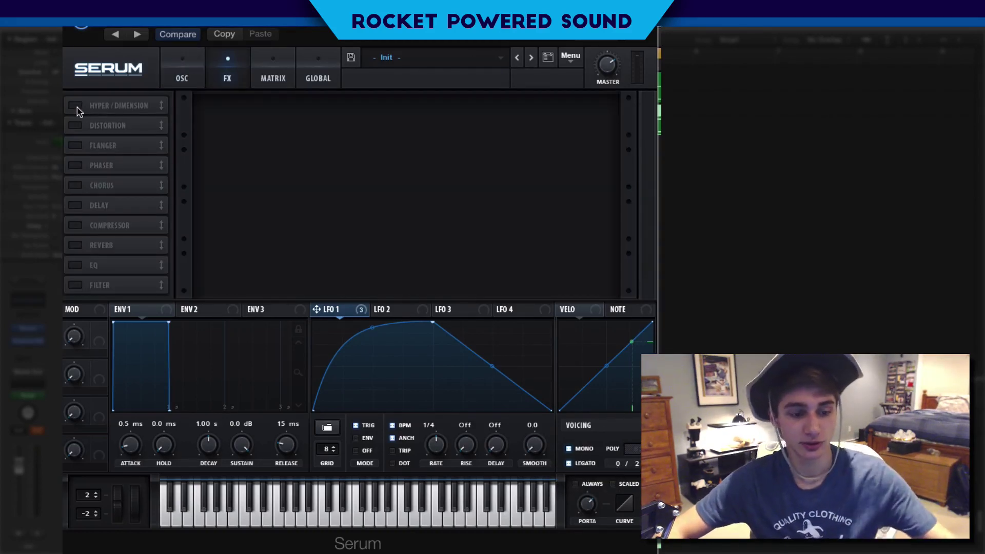
{"action": "left_click", "coordinate": [77, 106]}
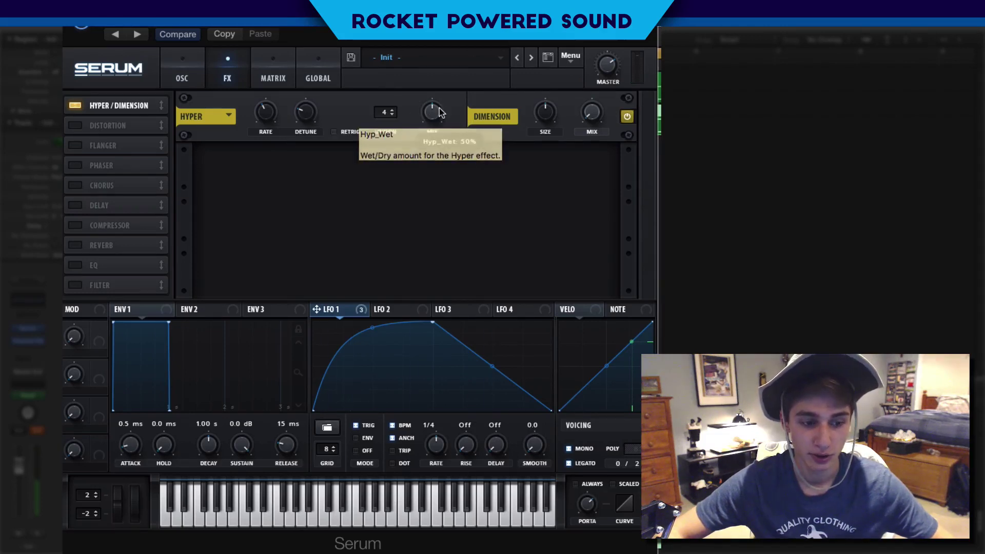
{"action": "left_click_drag", "start_coordinate": [439, 111], "coordinate": [440, 91]}
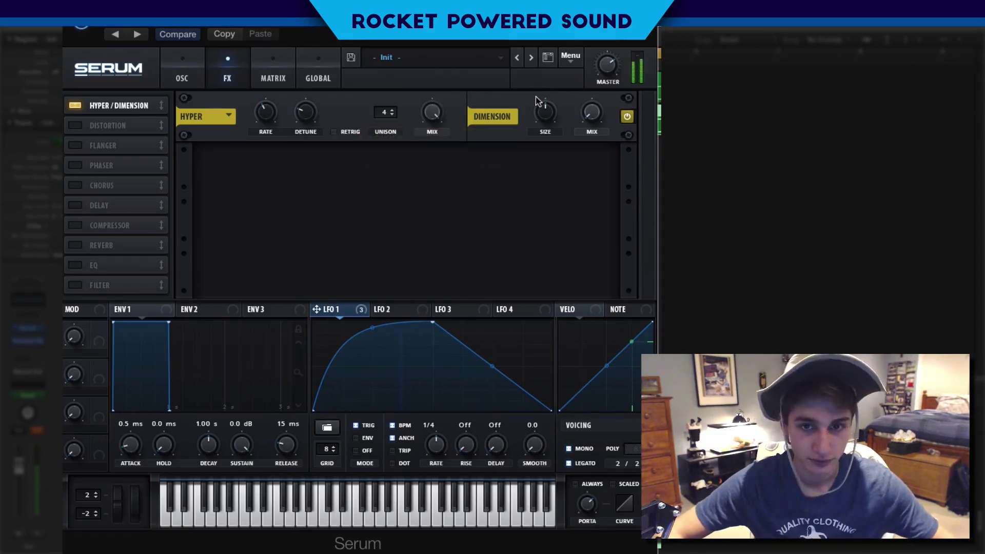
{"action": "left_click_drag", "start_coordinate": [545, 109], "coordinate": [520, 156]}
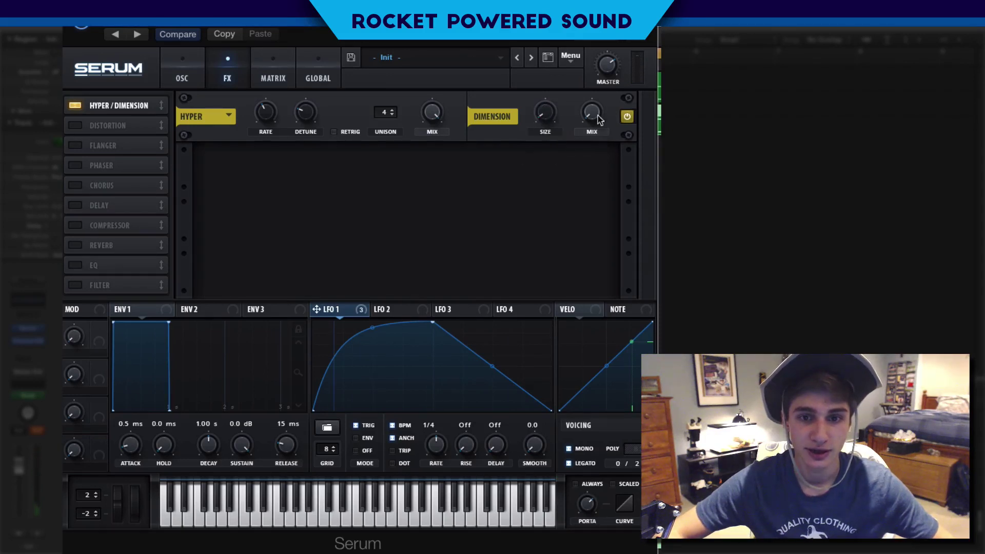
{"action": "left_click_drag", "start_coordinate": [594, 118], "coordinate": [607, 42]}
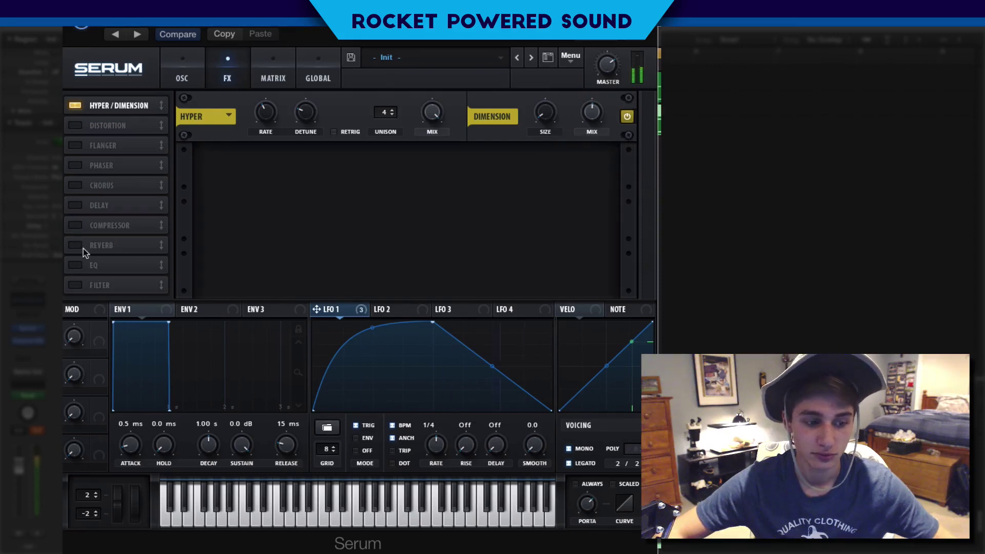
Step: Enable the EQ effect, slightly boost the high band's gain, and return to the oscillator view
{"action": "left_click", "coordinate": [75, 267]}
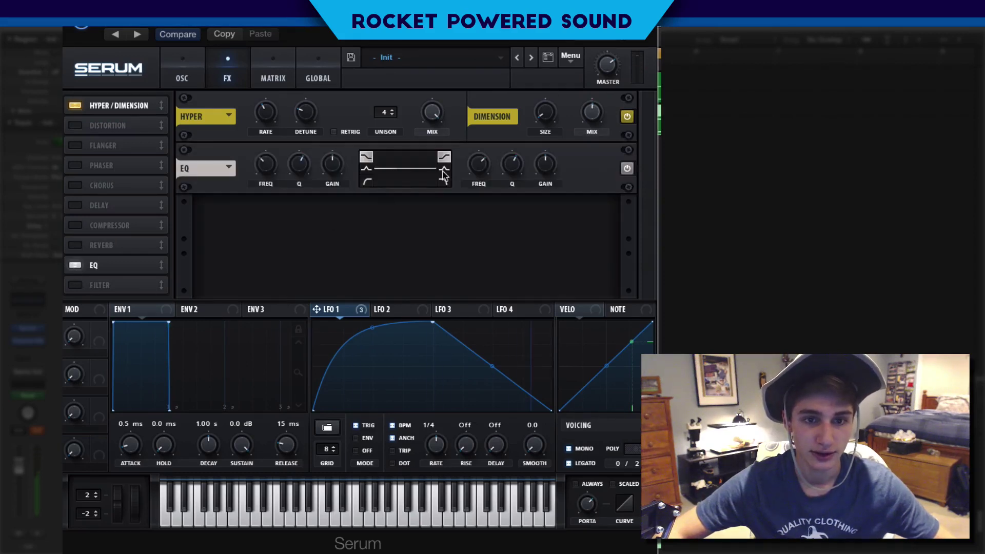
{"action": "left_click_drag", "start_coordinate": [546, 163], "coordinate": [549, 156]}
{"action": "left_click", "coordinate": [183, 69]}
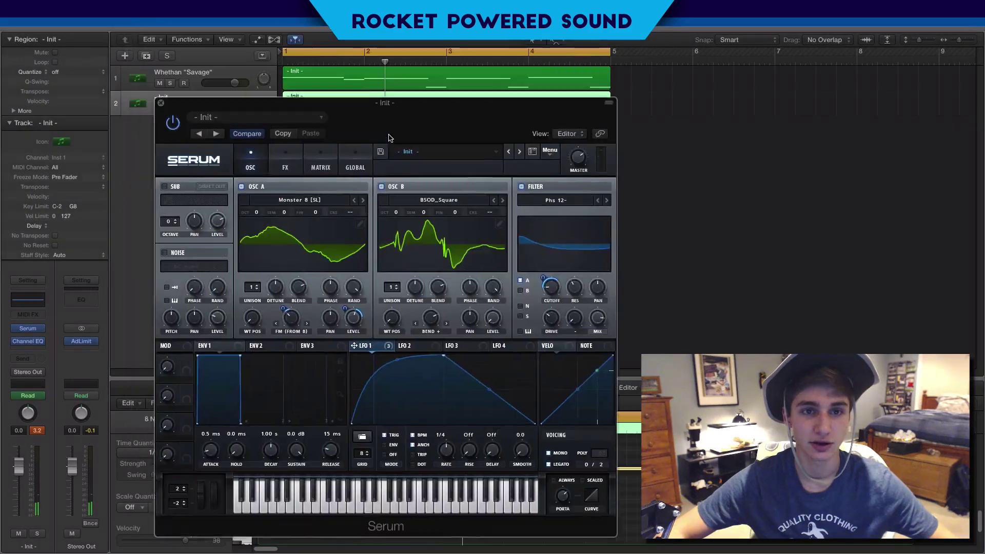
Step: Move the synth window clear of the arrangement, play back the two track regions, and close the synth window
{"action": "left_click_drag", "start_coordinate": [388, 138], "coordinate": [430, 186]}
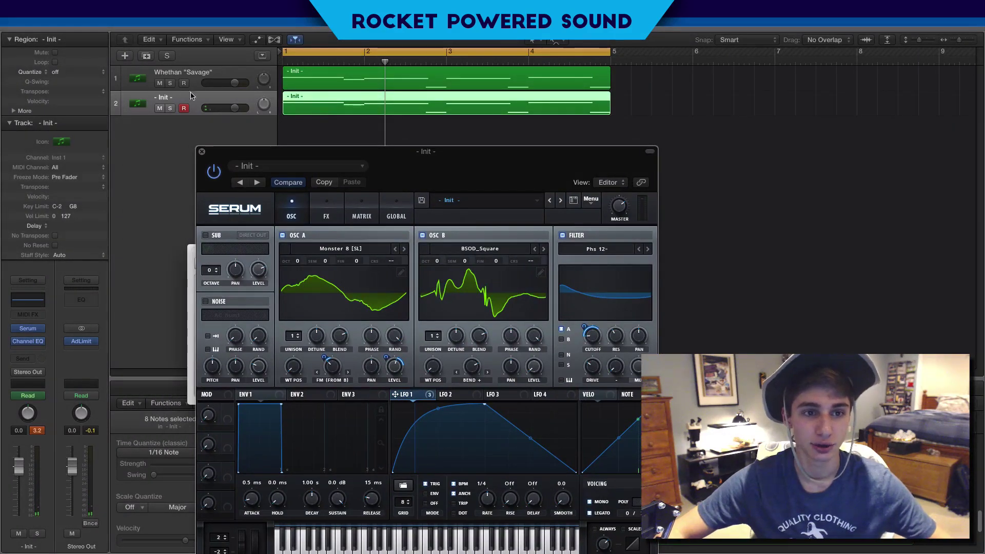
{"action": "left_click", "coordinate": [262, 113]}
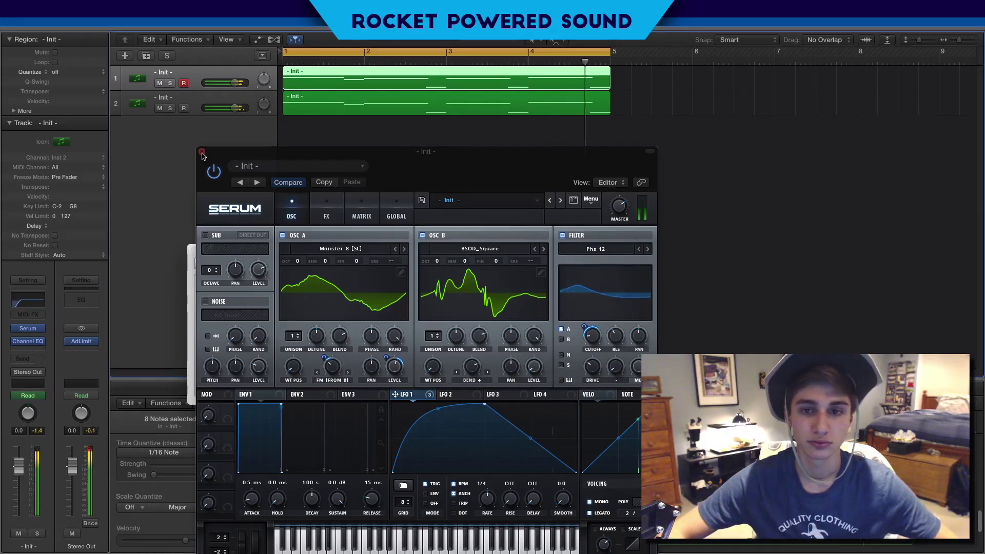
{"action": "left_click", "coordinate": [202, 152]}
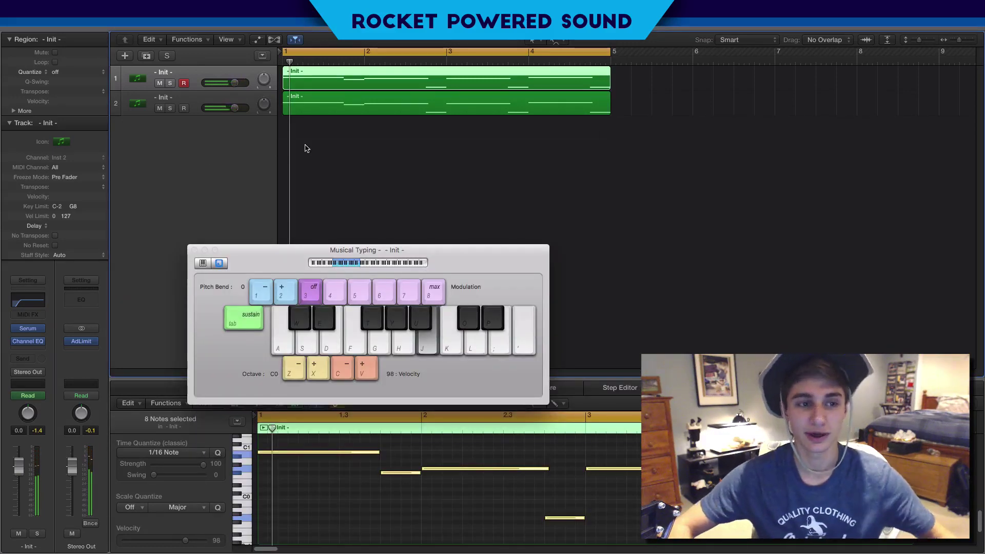